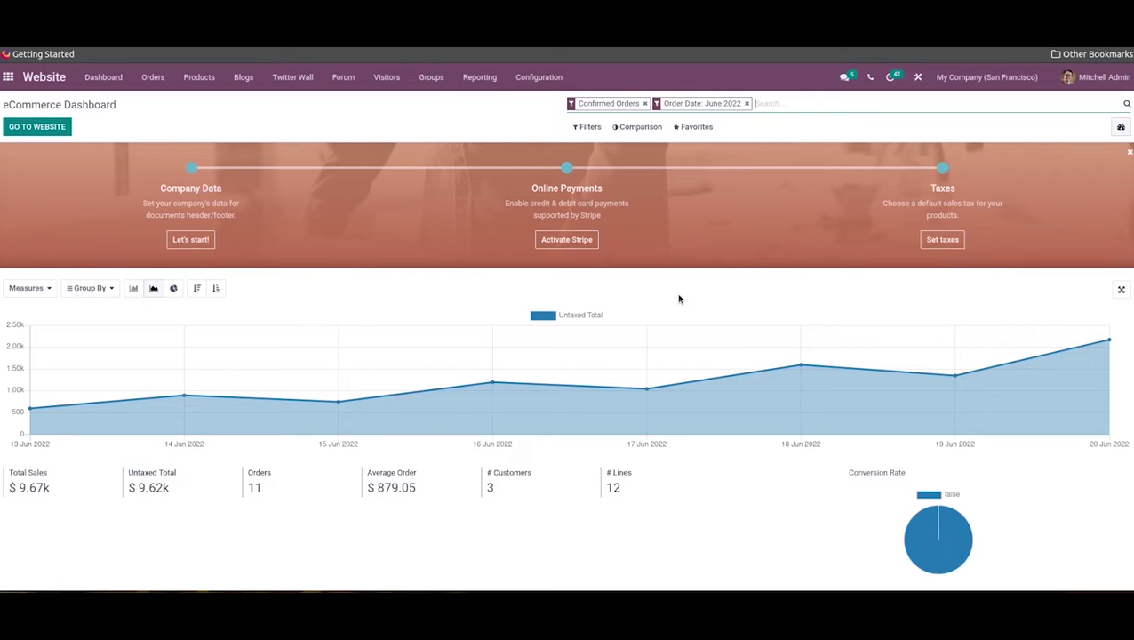
Open the Website settings and examine the options in the Shipping section.
{"action": "left_click", "coordinate": [538, 76]}
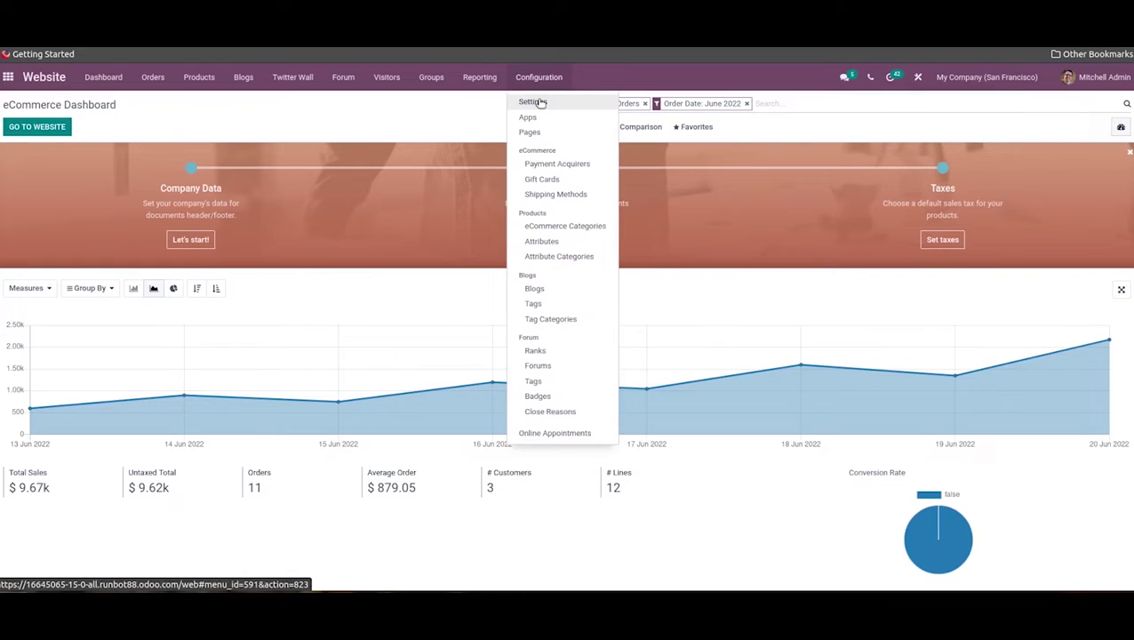
{"action": "left_click", "coordinate": [539, 104]}
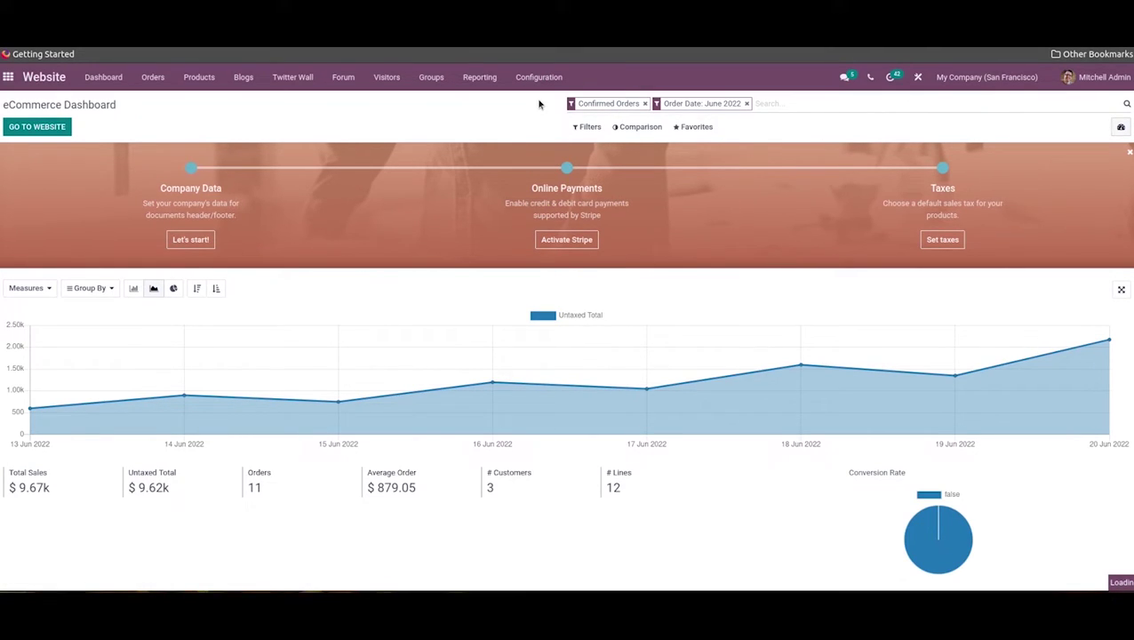
{"action": "scroll", "coordinate": [453, 451], "scroll_direction": "down", "scroll_amount": 3}
{"action": "scroll", "coordinate": [452, 442], "scroll_direction": "down", "scroll_amount": 12}
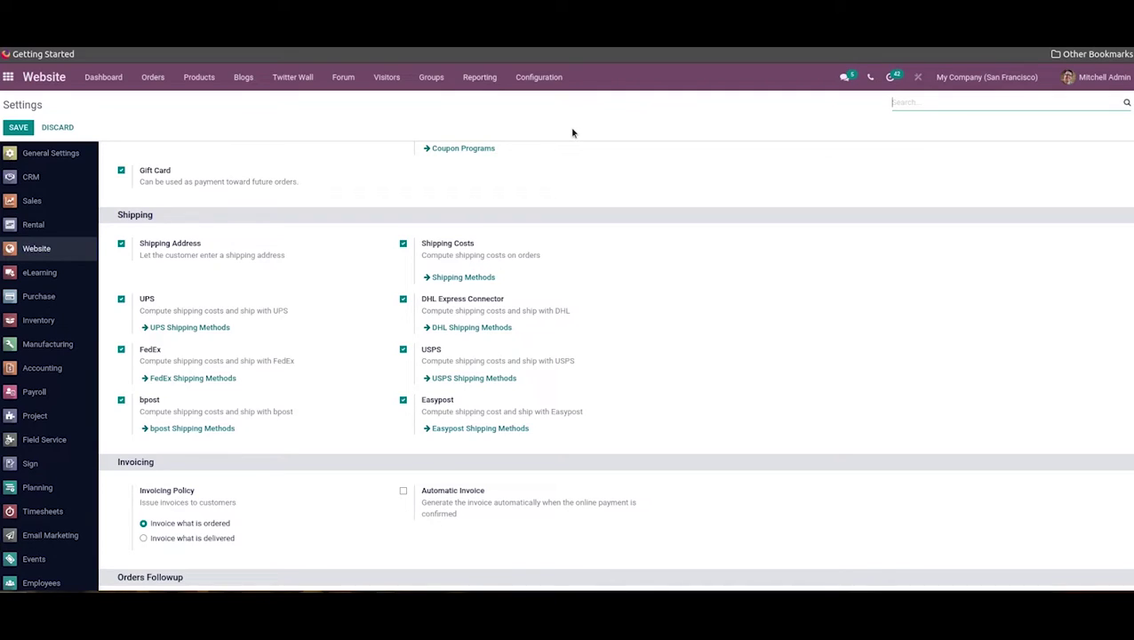
Create a new eCommerce shipping method named UPS Express, keeping Fixed Price as its provider.
{"action": "left_click", "coordinate": [552, 78]}
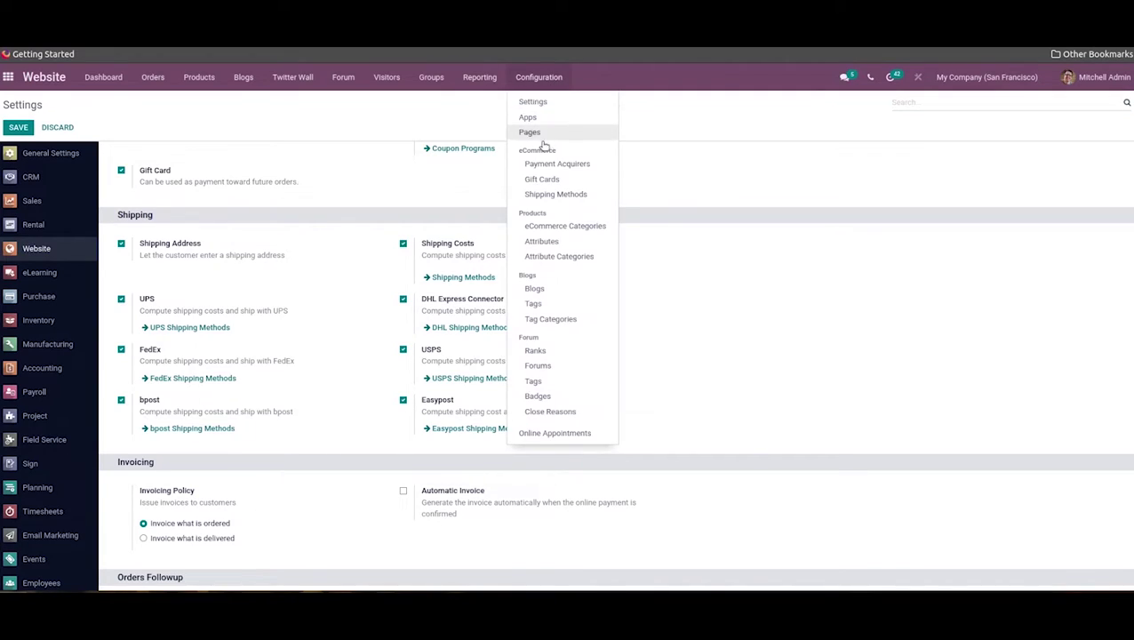
{"action": "left_click", "coordinate": [552, 196]}
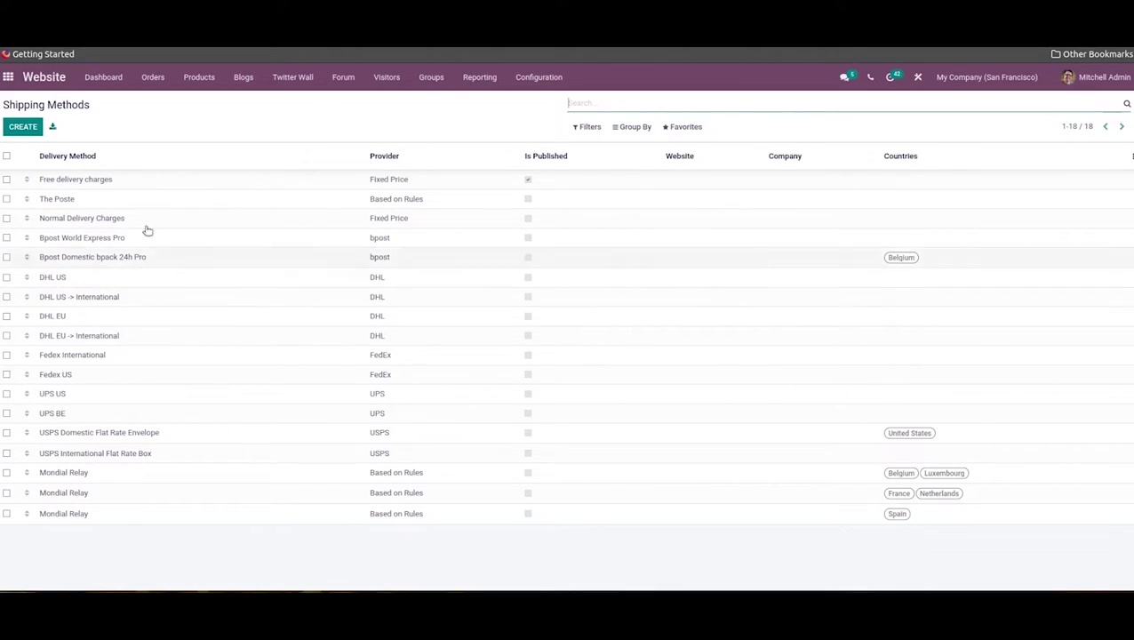
{"action": "left_click", "coordinate": [24, 127]}
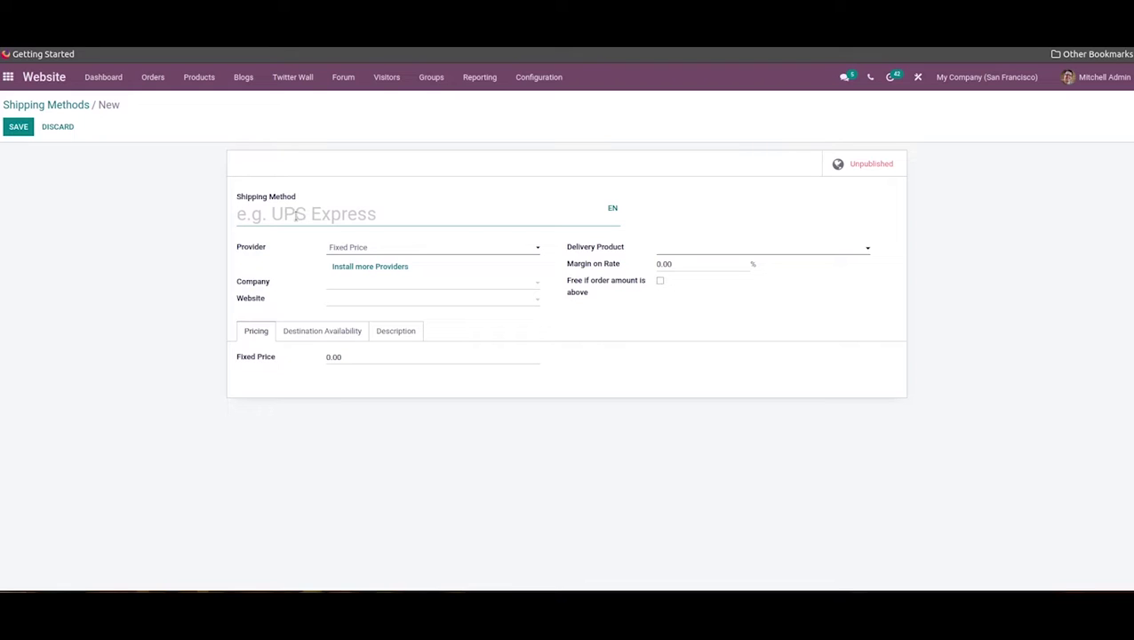
{"action": "type", "text": "UPS Express"}
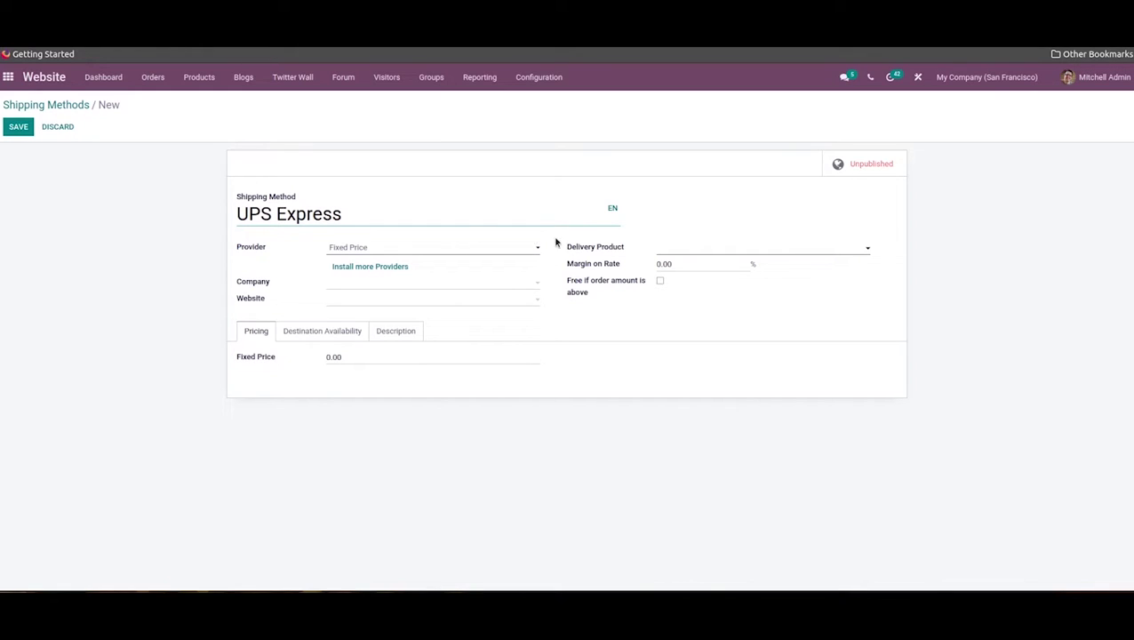
{"action": "left_click", "coordinate": [439, 251]}
{"action": "left_click", "coordinate": [439, 252]}
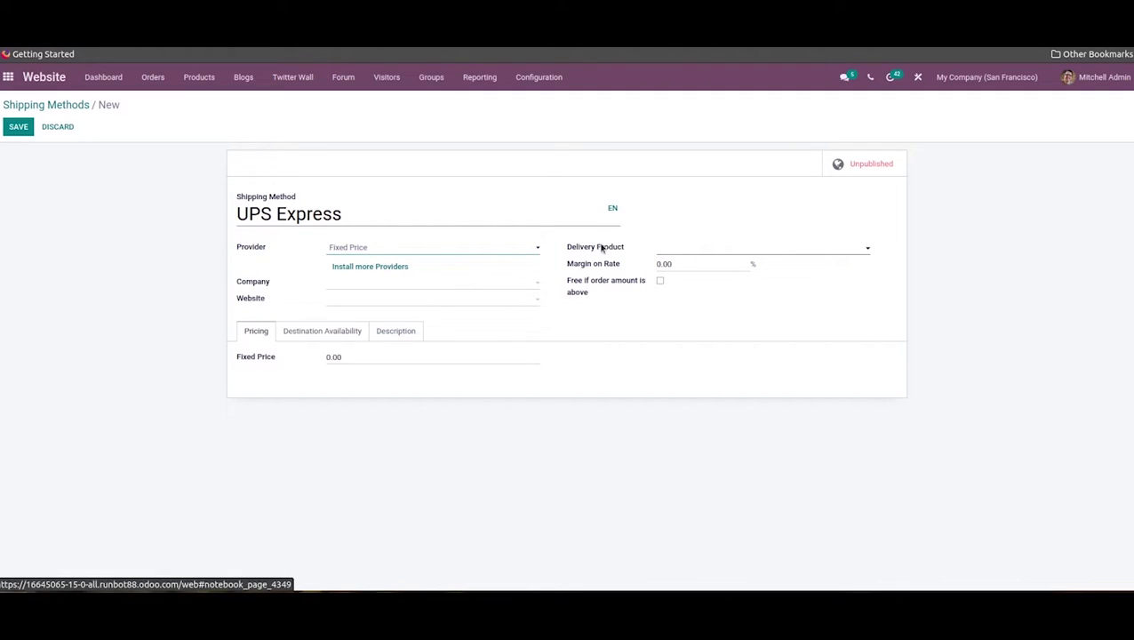
Create a new delivery product named Delivery with a sales price of 10 for the UPS Express shipping method.
{"action": "left_click", "coordinate": [697, 251]}
{"action": "type", "text": "De"}
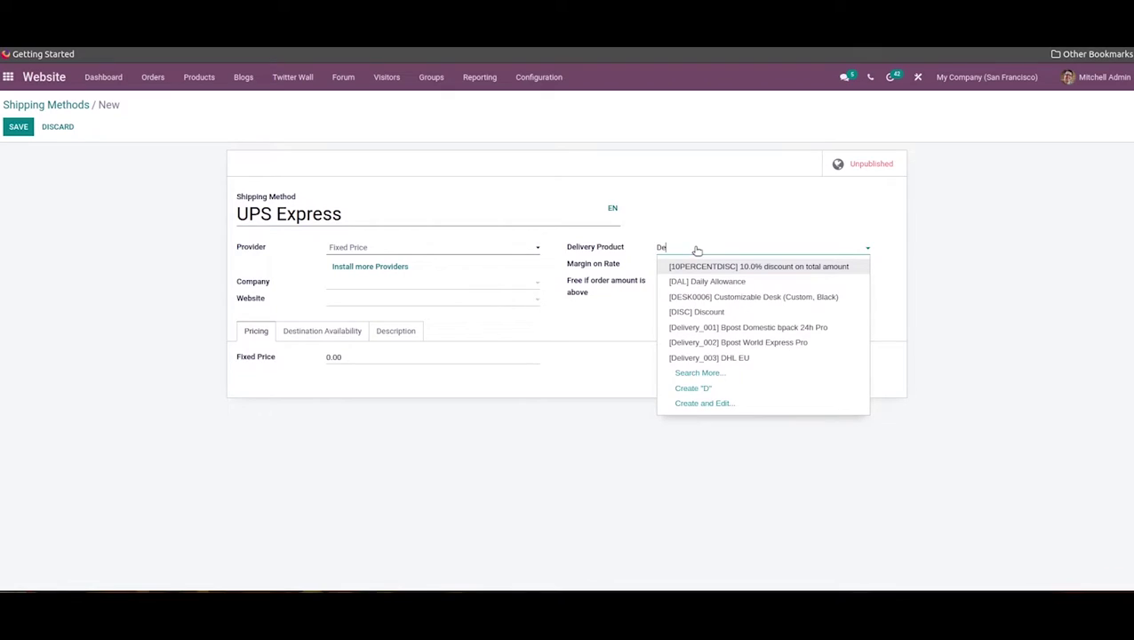
{"action": "type", "text": "livery"}
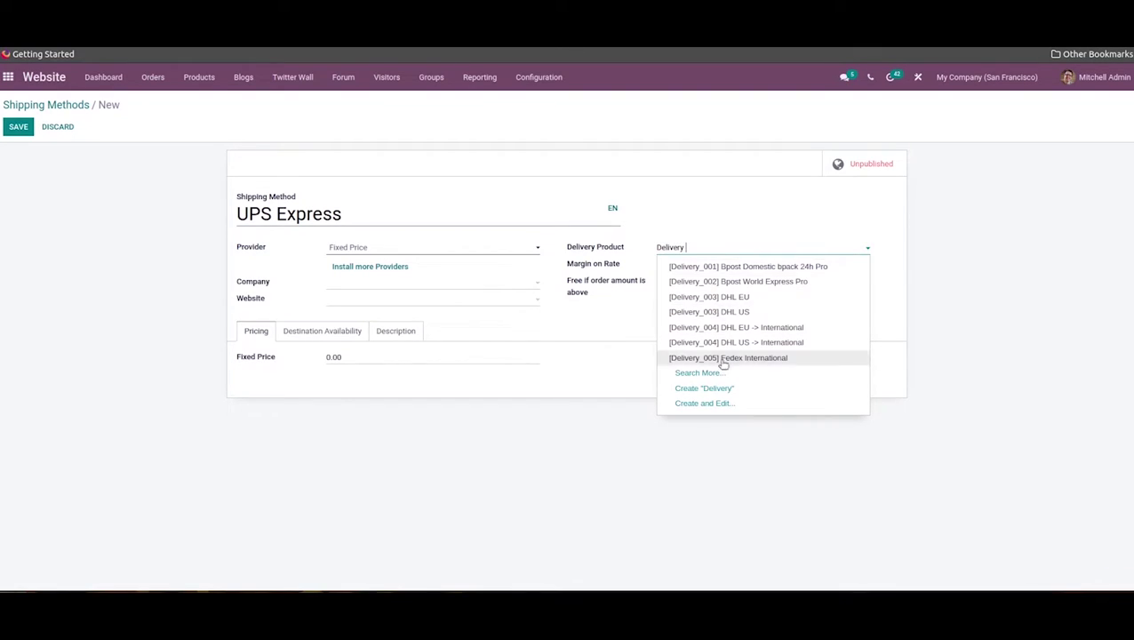
{"action": "left_click", "coordinate": [733, 407]}
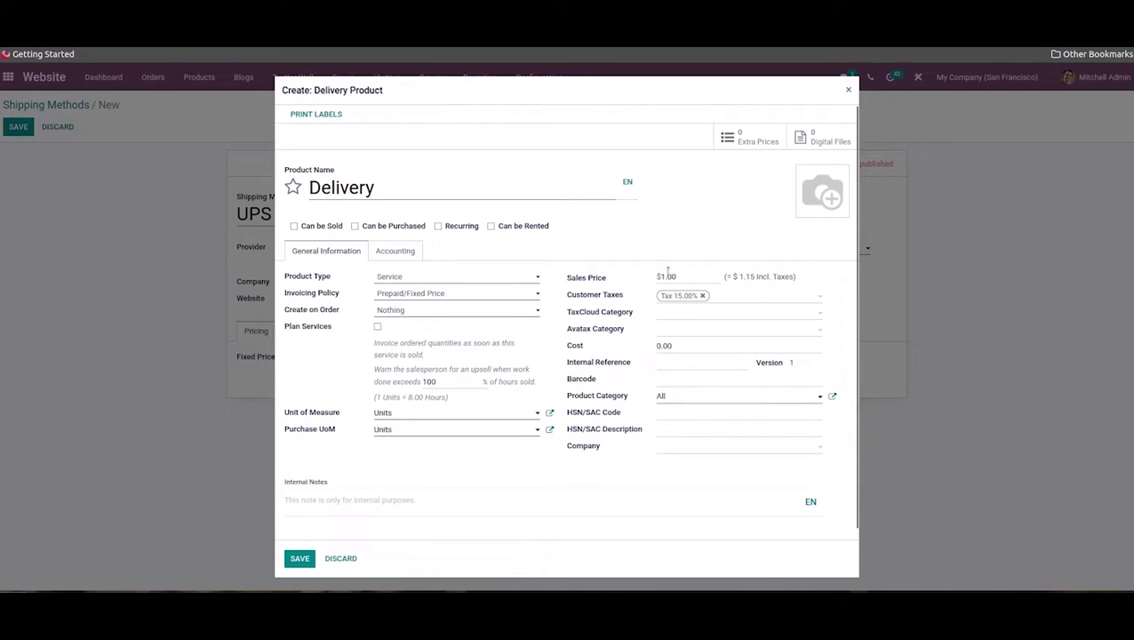
{"action": "left_click_drag", "start_coordinate": [663, 276], "coordinate": [692, 276]}
{"action": "type", "text": "10"}
{"action": "left_click", "coordinate": [298, 558]}
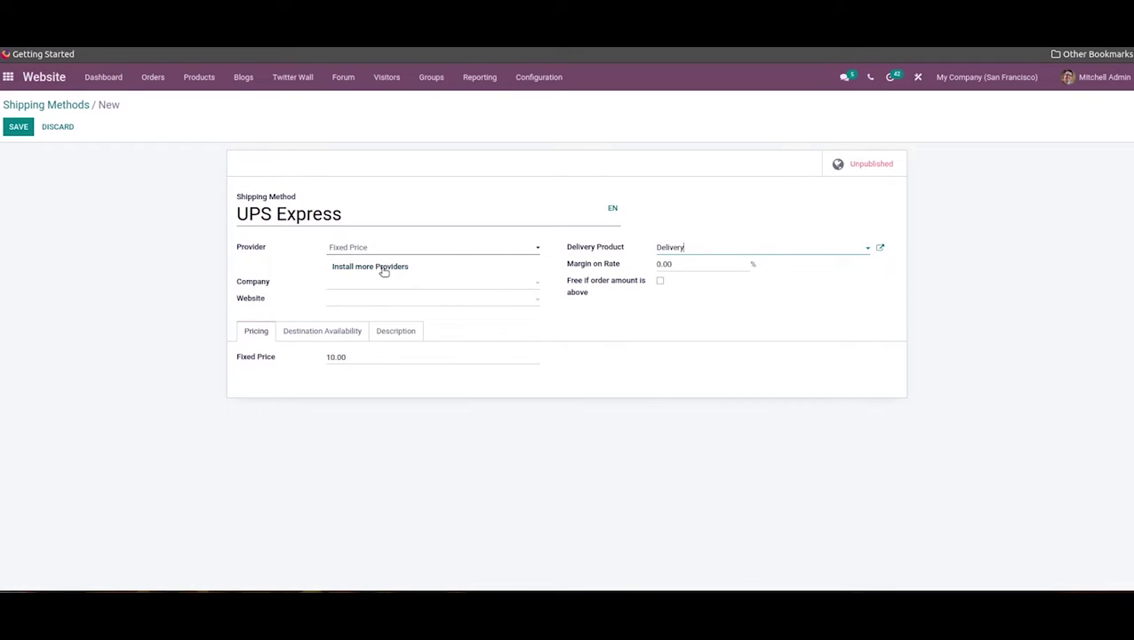
Save the new shipping method, look over the additional providers, and reopen UPS Express for editing.
{"action": "key", "text": "alt+s"}
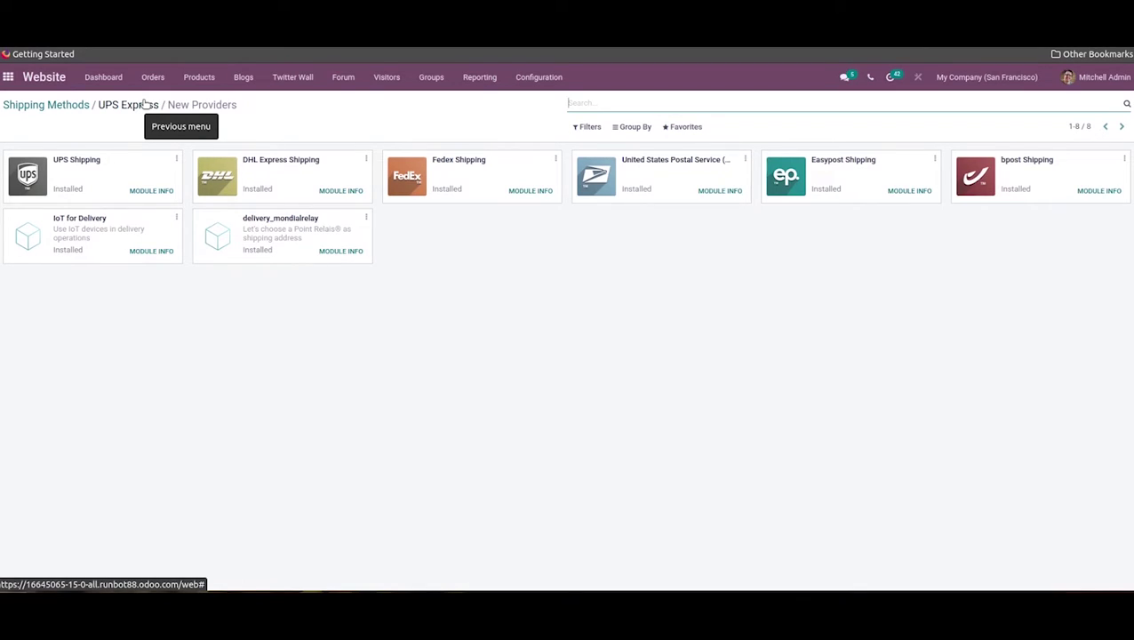
{"action": "left_click", "coordinate": [145, 104]}
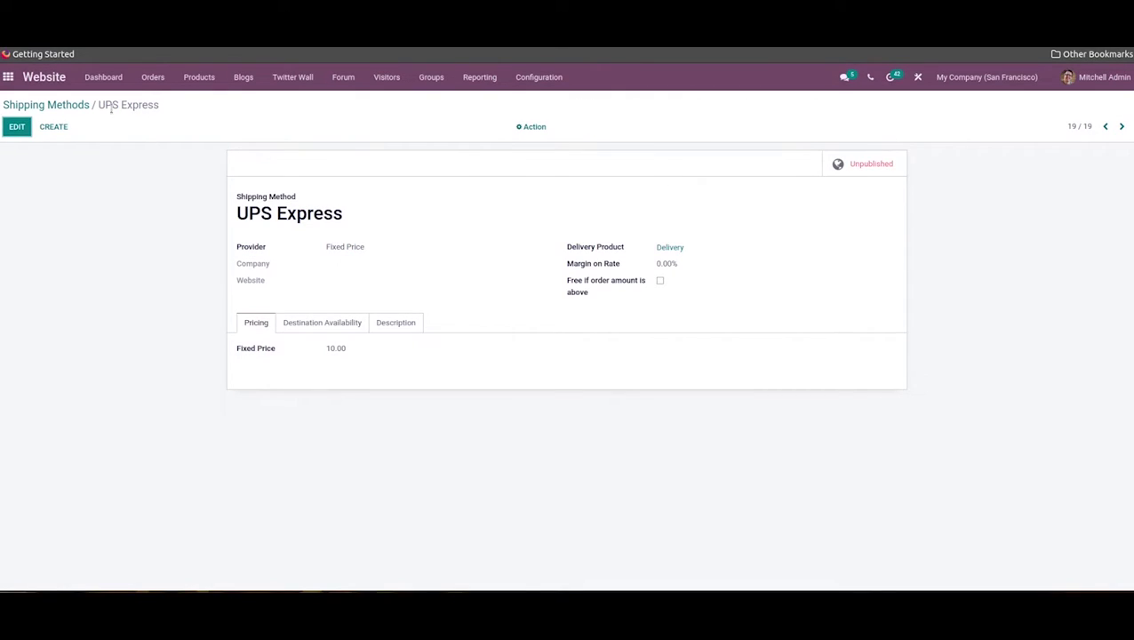
{"action": "left_click", "coordinate": [14, 127]}
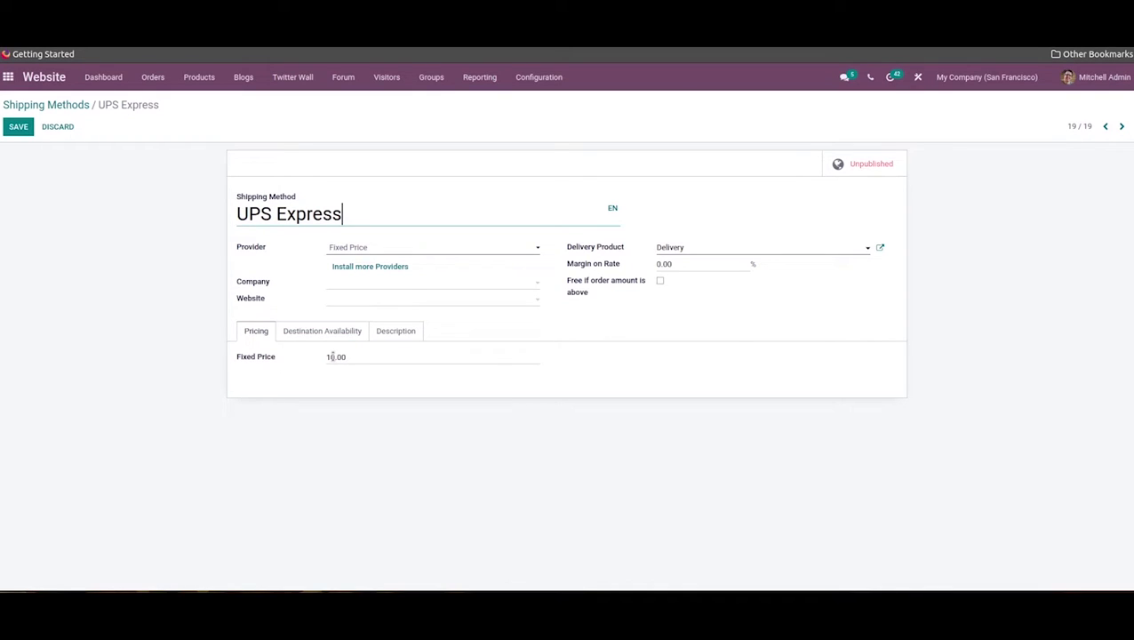
Set the provider to Based on Rules and examine the delivery cost factors in a new pricing rule, discarding the rule.
{"action": "left_click", "coordinate": [405, 251]}
{"action": "left_click", "coordinate": [408, 277]}
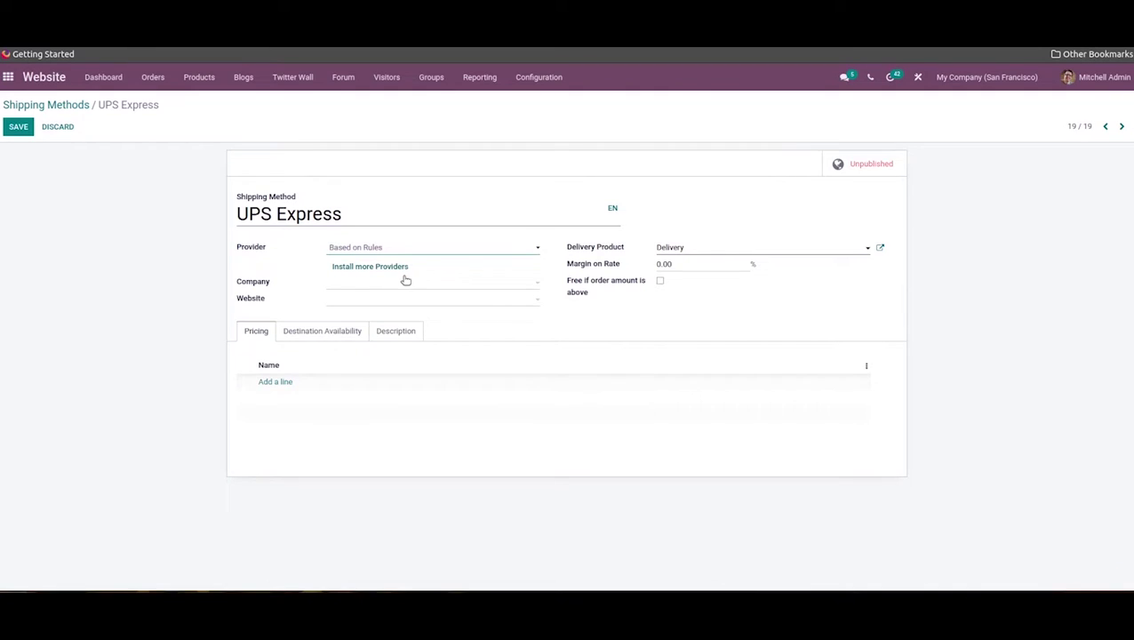
{"action": "left_click", "coordinate": [277, 381]}
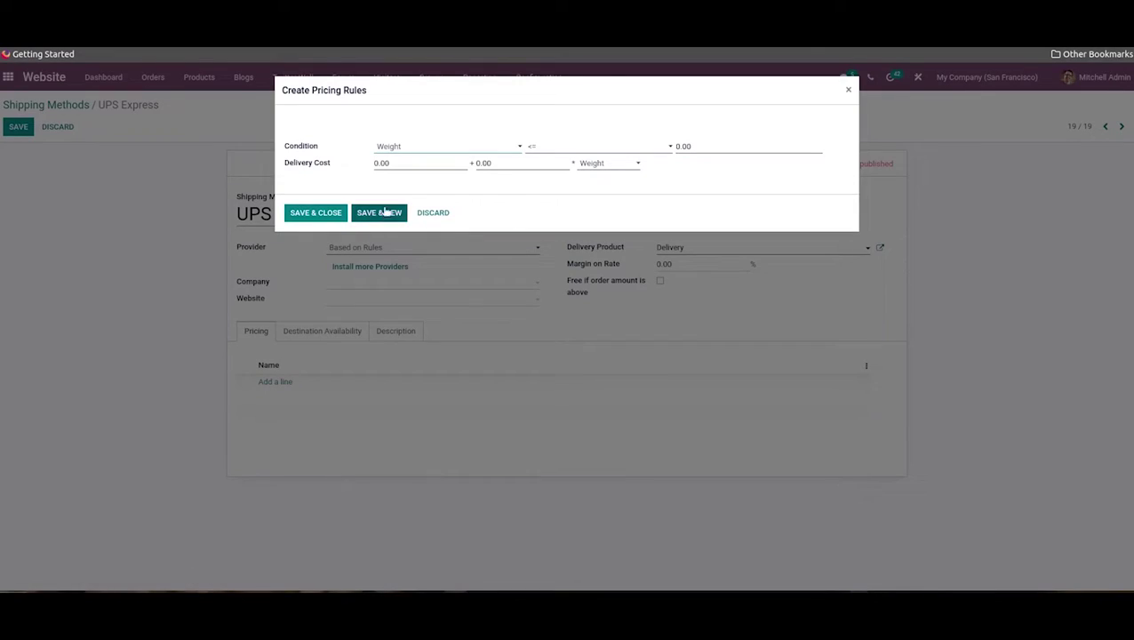
{"action": "left_click", "coordinate": [604, 168]}
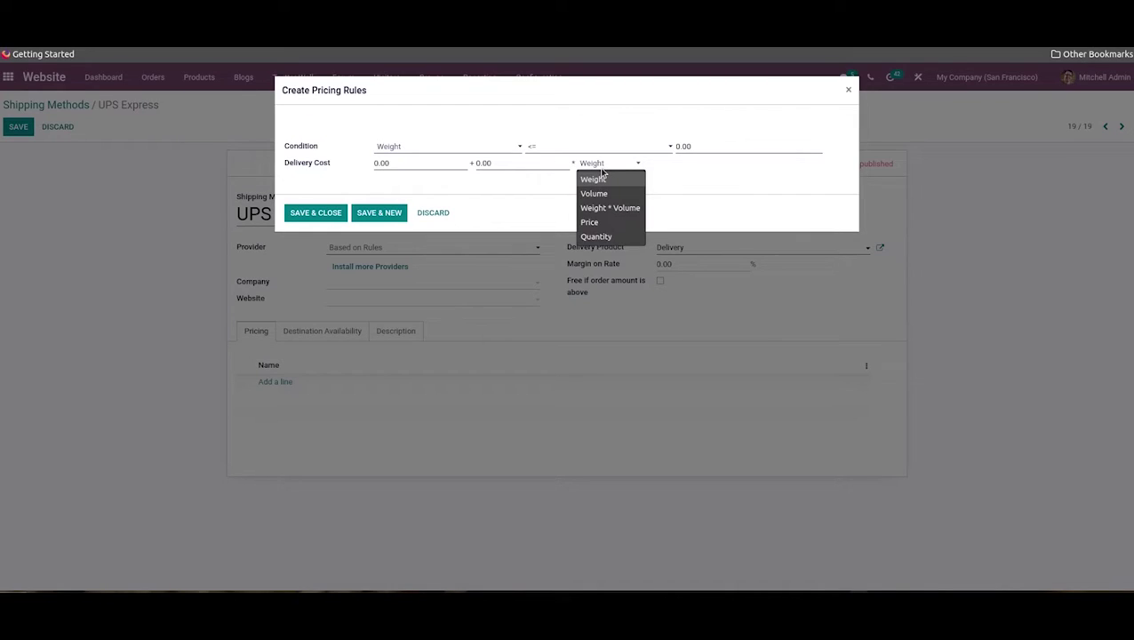
{"action": "left_click", "coordinate": [730, 191]}
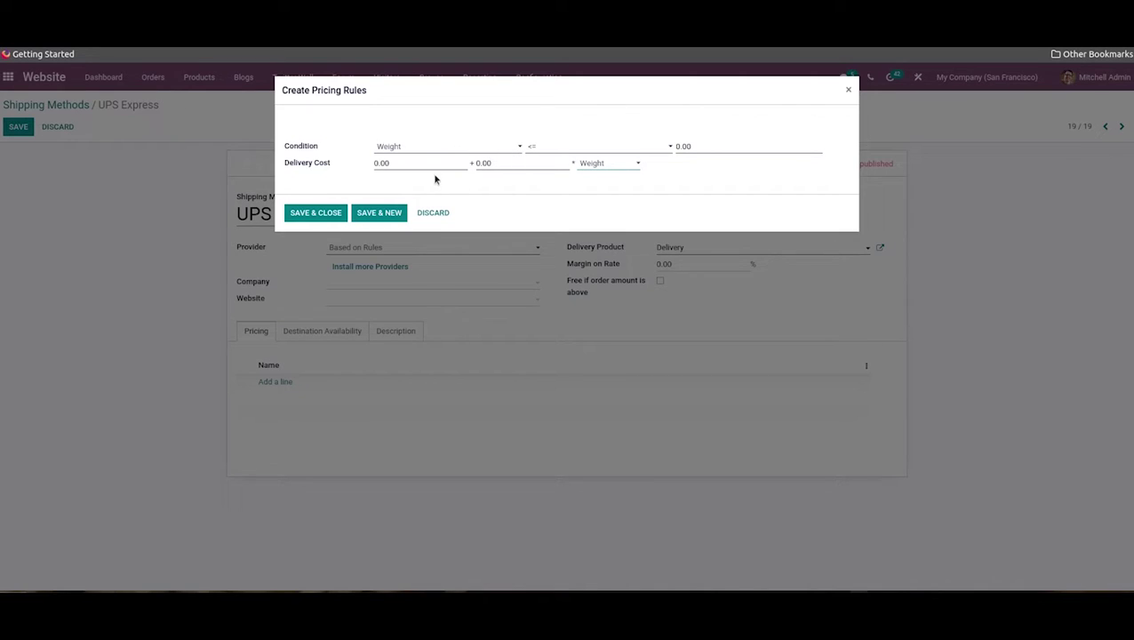
{"action": "left_click", "coordinate": [426, 212]}
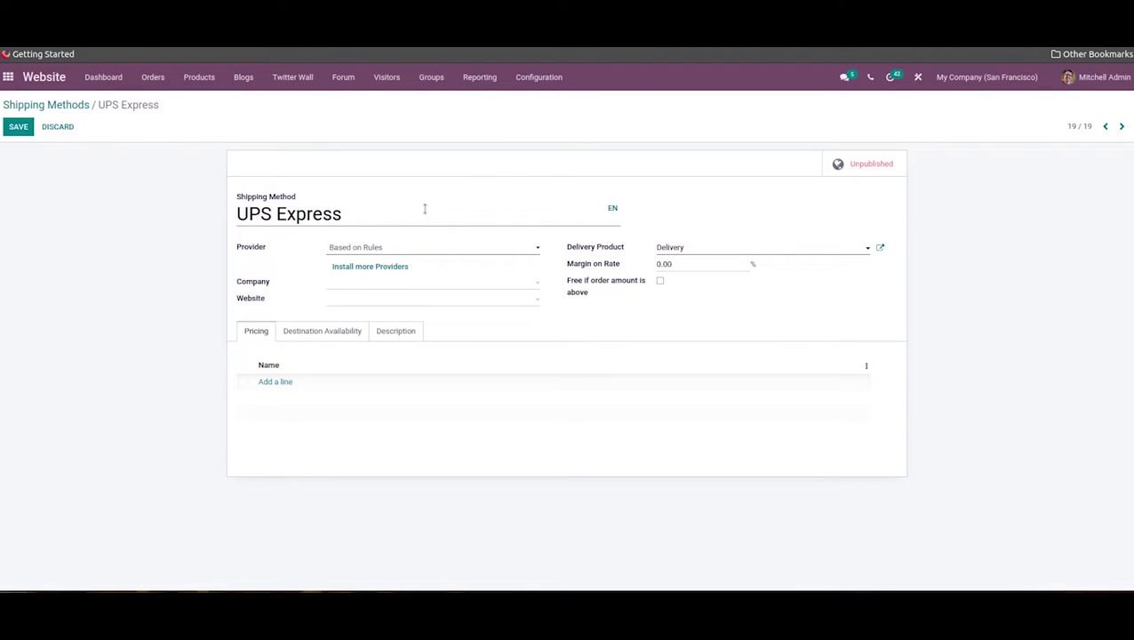
Switch the UPS Express provider to bpost and set the Bpost Delivery Nature to International.
{"action": "left_click", "coordinate": [400, 248]}
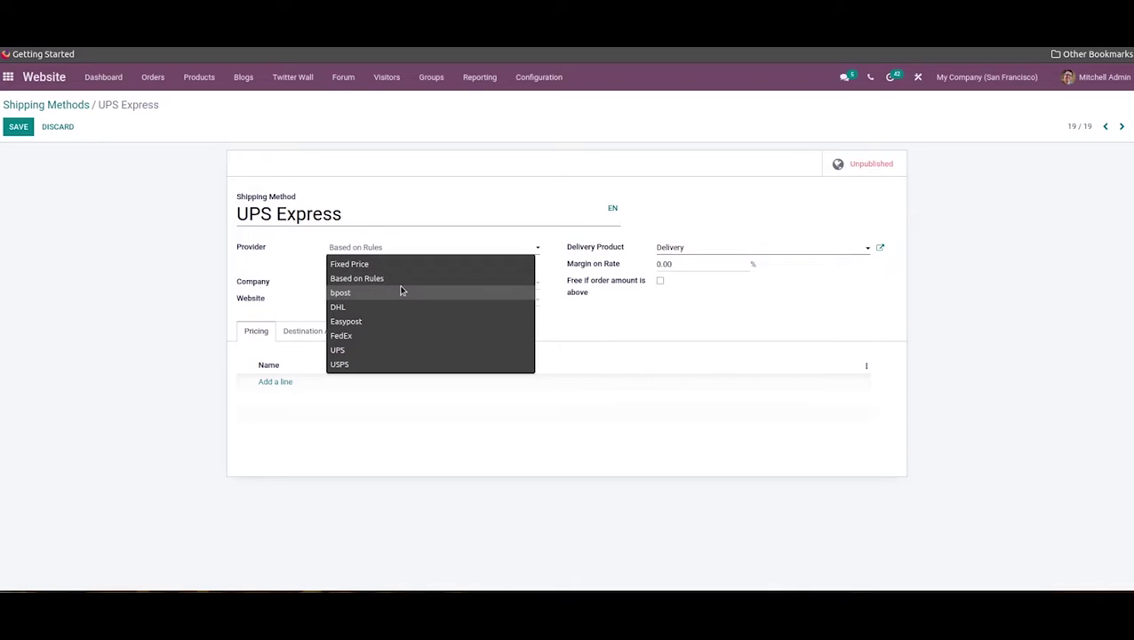
{"action": "left_click", "coordinate": [400, 291]}
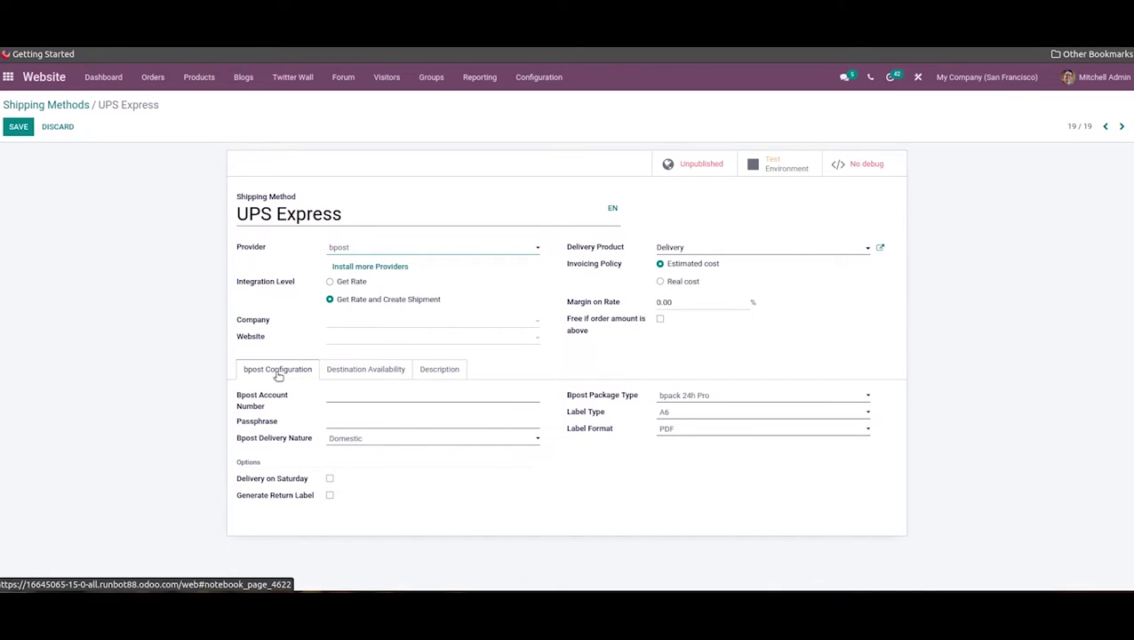
{"action": "left_click", "coordinate": [377, 442]}
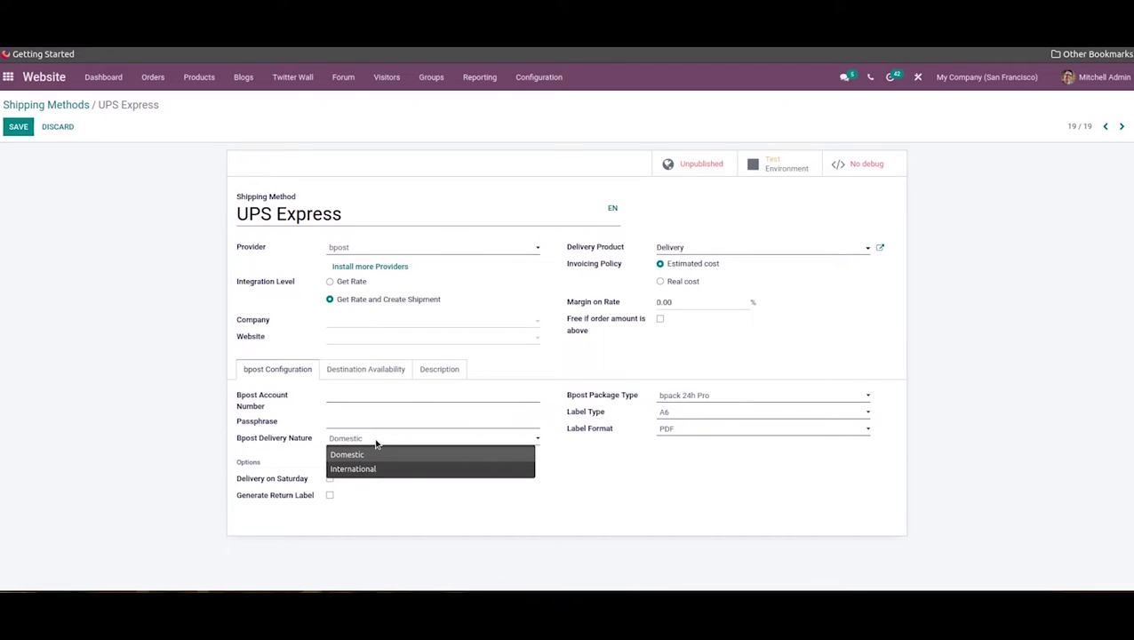
{"action": "left_click", "coordinate": [423, 471]}
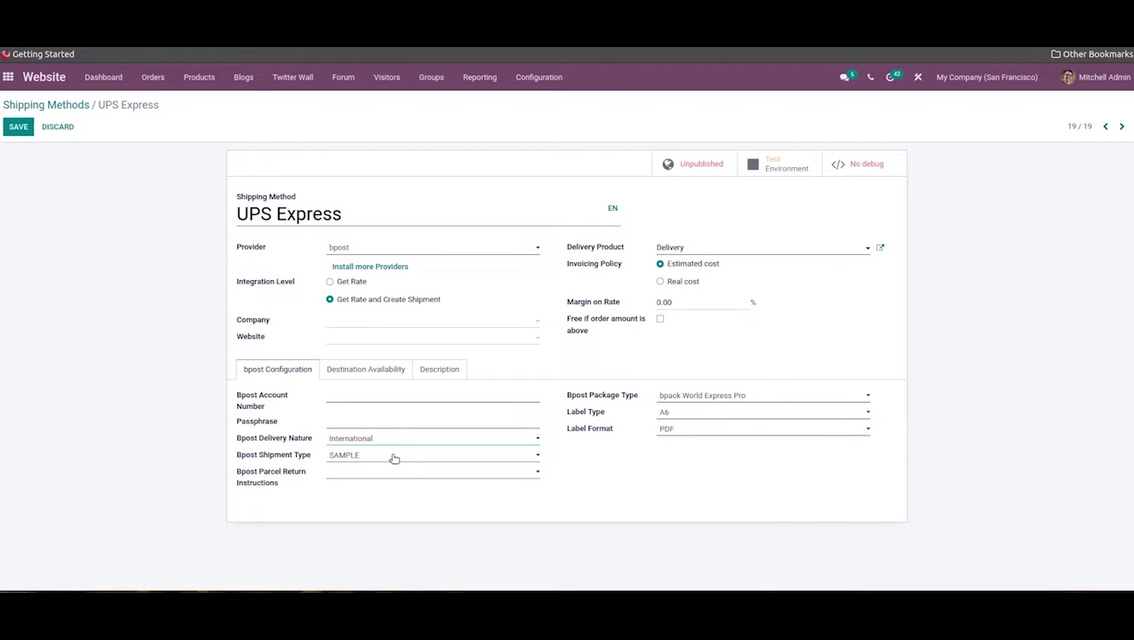
Examine the available choices for Bpost Shipment Type and Bpost Parcel Return Instructions.
{"action": "left_click", "coordinate": [394, 458]}
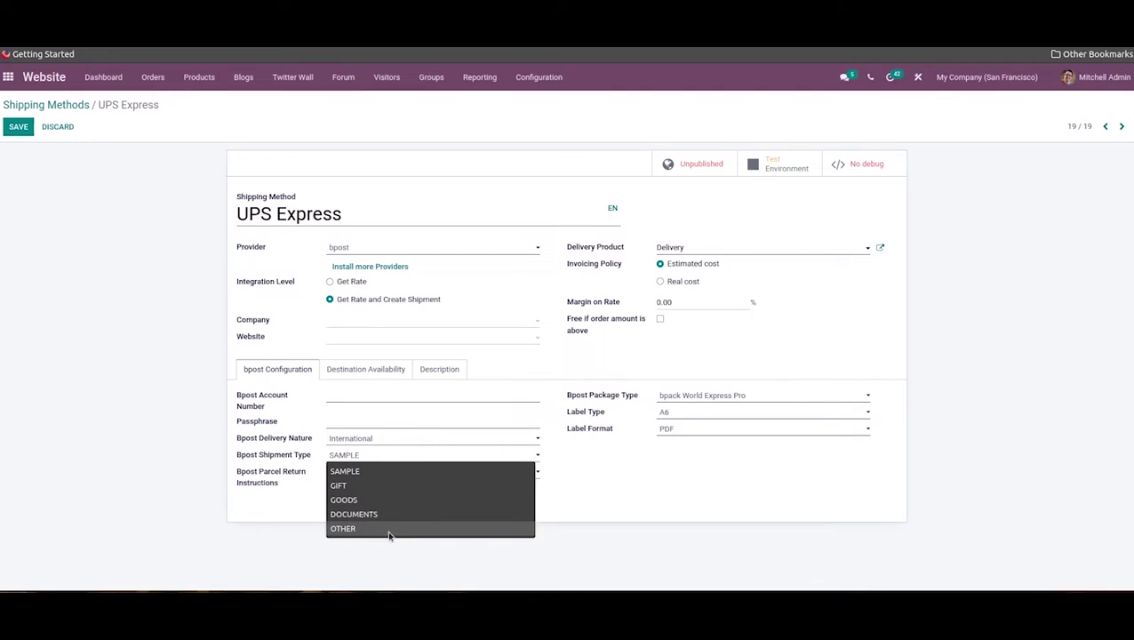
{"action": "left_click", "coordinate": [584, 508]}
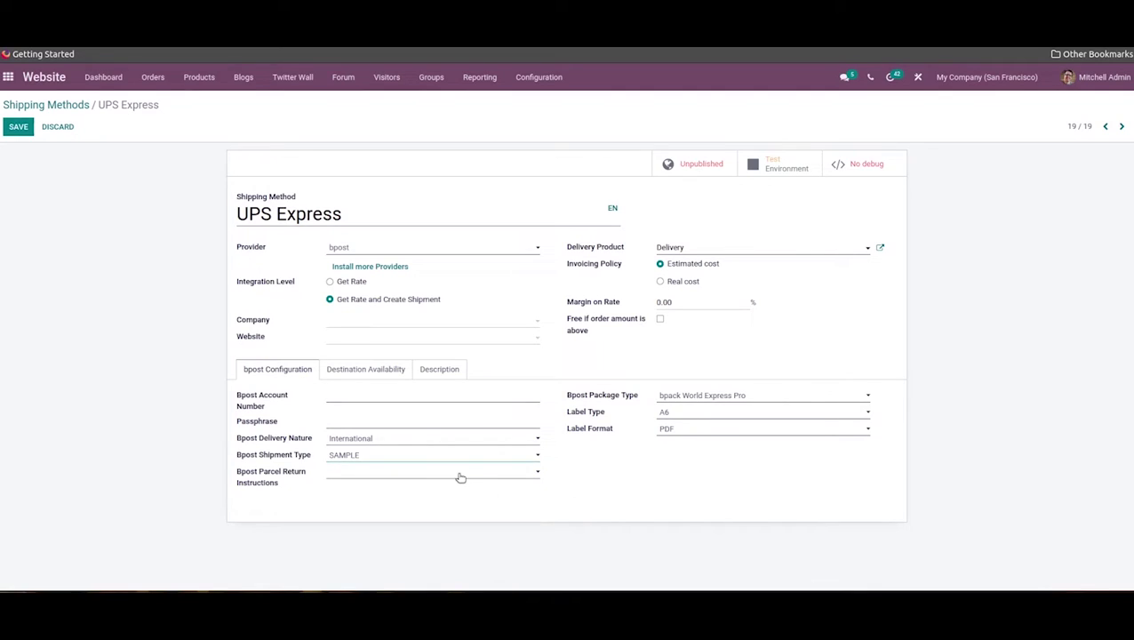
{"action": "left_click", "coordinate": [461, 473]}
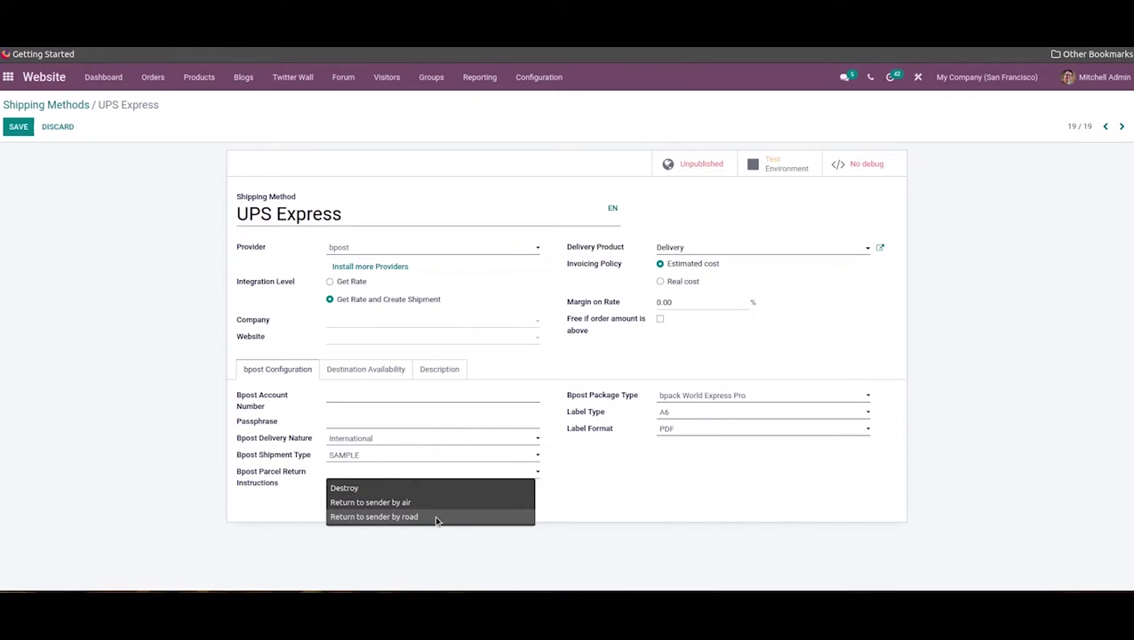
{"action": "left_click", "coordinate": [675, 508]}
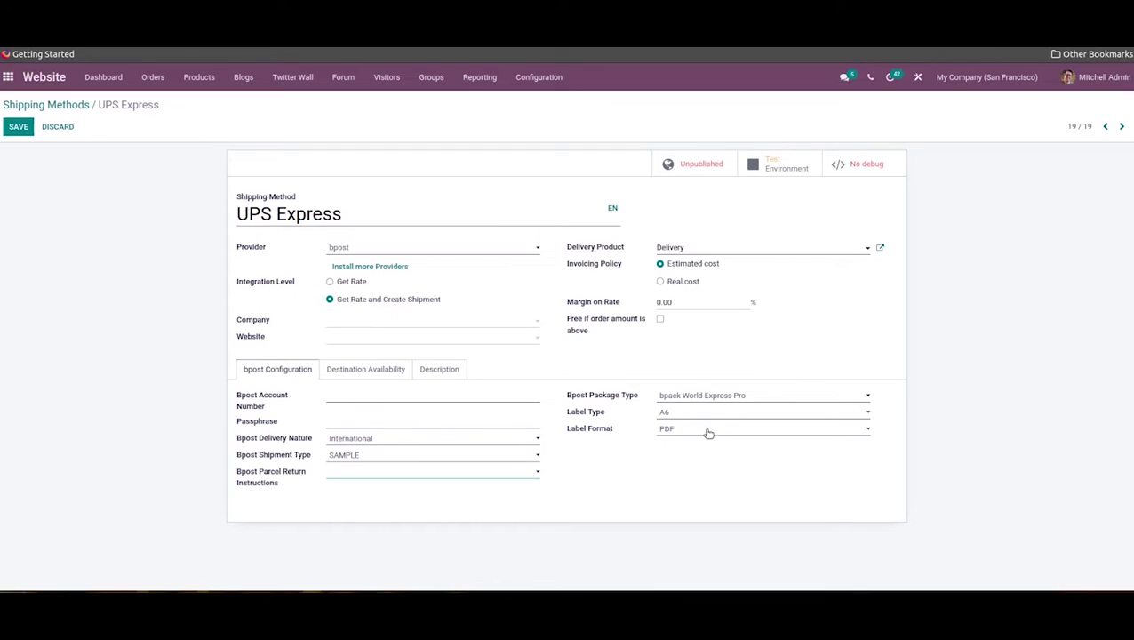
Switch the provider to DHL and try the Generate Return Label and Dutiable Material options, leaving both off.
{"action": "left_click", "coordinate": [388, 249]}
{"action": "left_click", "coordinate": [388, 306]}
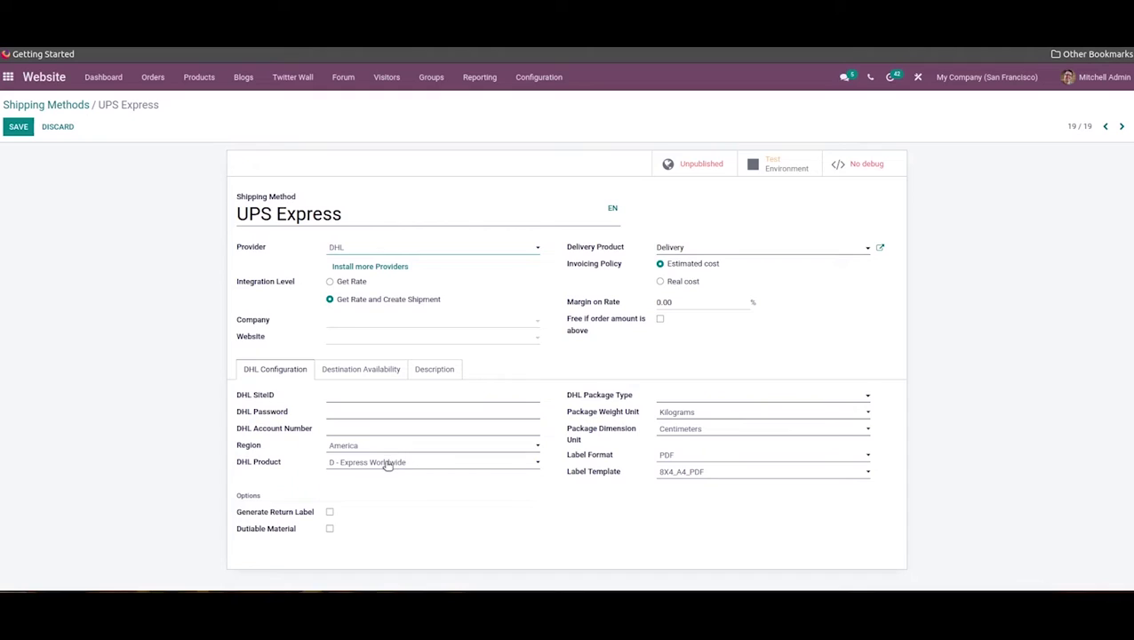
{"action": "left_click", "coordinate": [328, 514]}
{"action": "left_click", "coordinate": [330, 514]}
{"action": "left_click", "coordinate": [329, 529]}
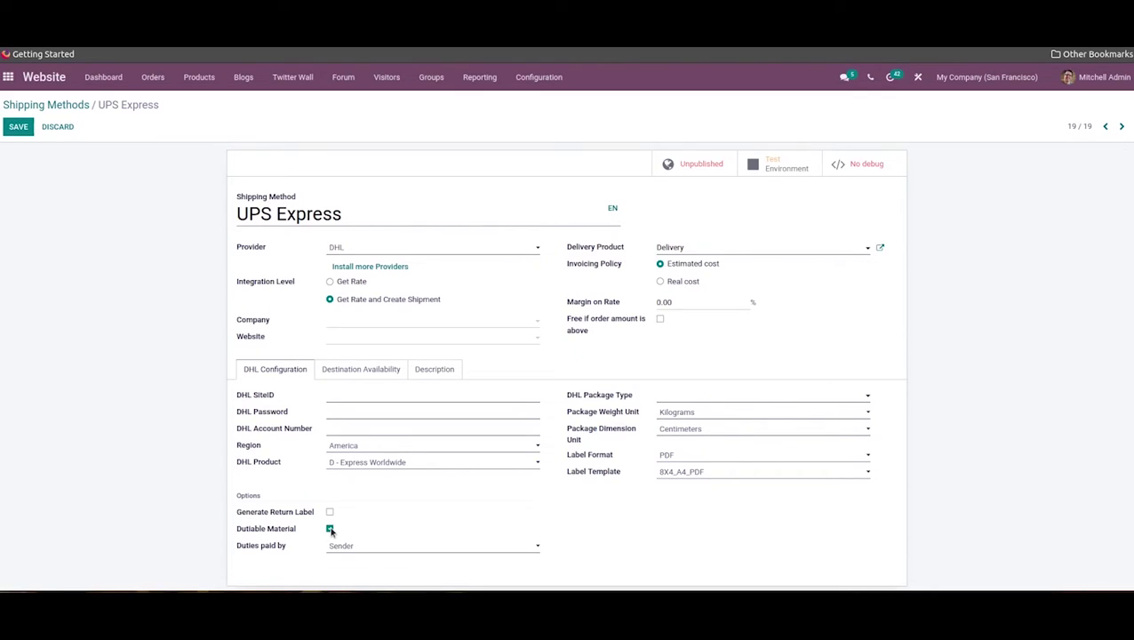
{"action": "left_click", "coordinate": [330, 530]}
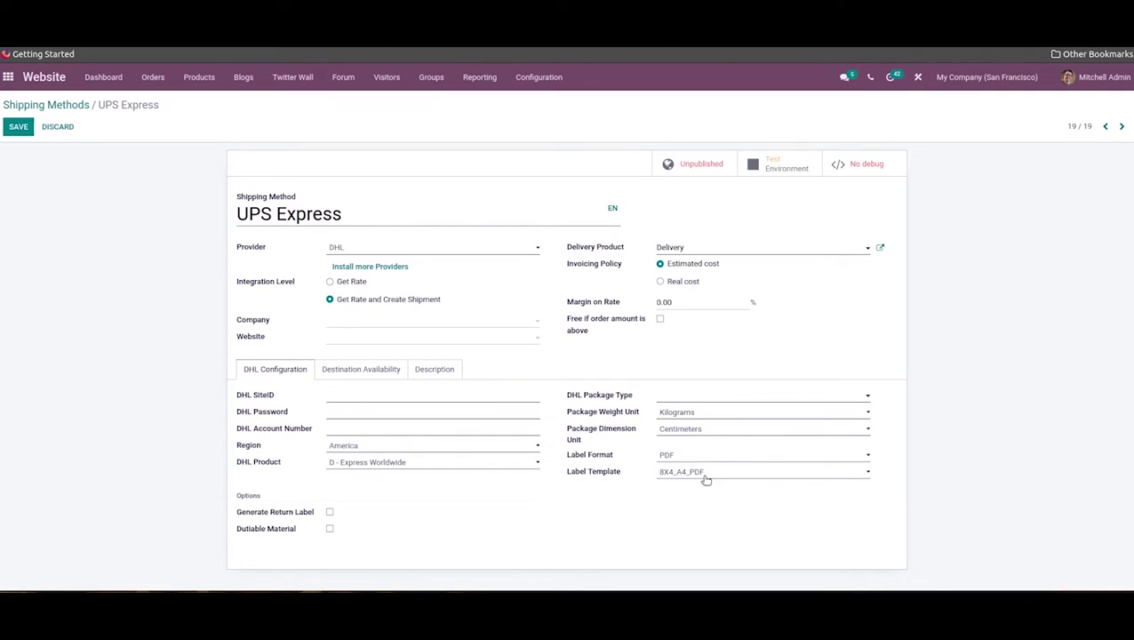
Switch the provider to Easypost and check the available label formats, keeping PDF.
{"action": "left_click", "coordinate": [450, 251]}
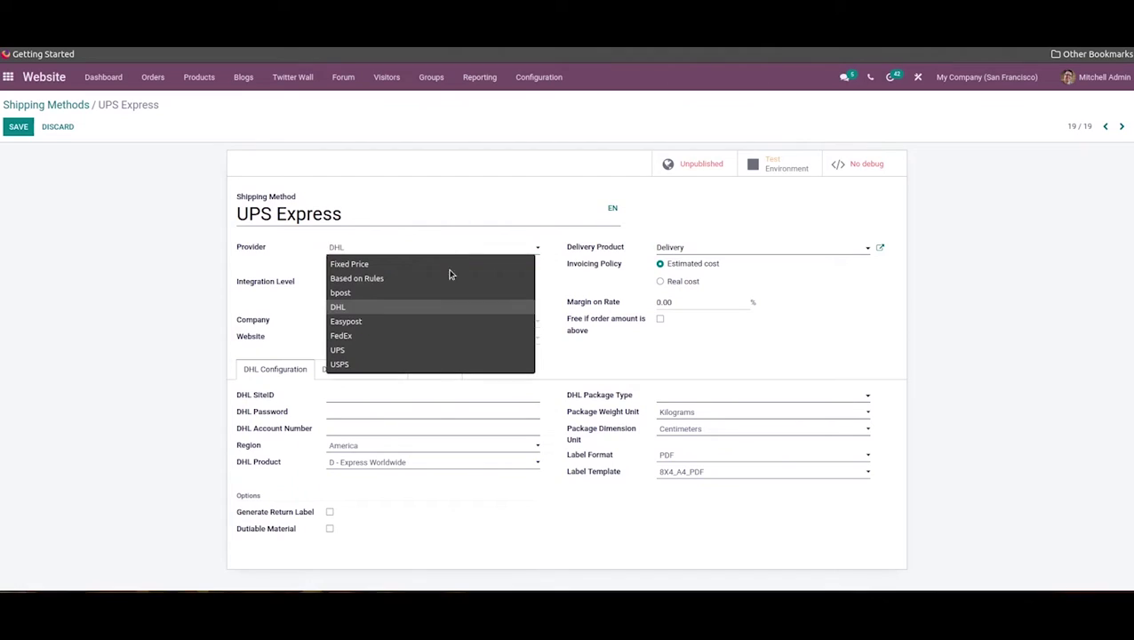
{"action": "left_click", "coordinate": [451, 322]}
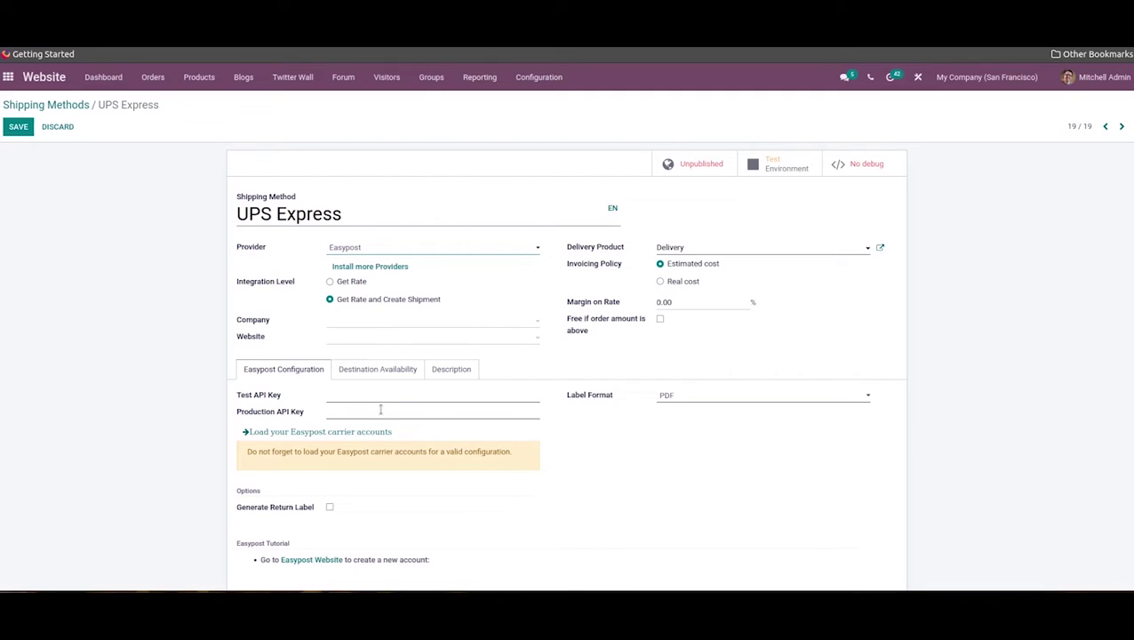
{"action": "left_click", "coordinate": [694, 400]}
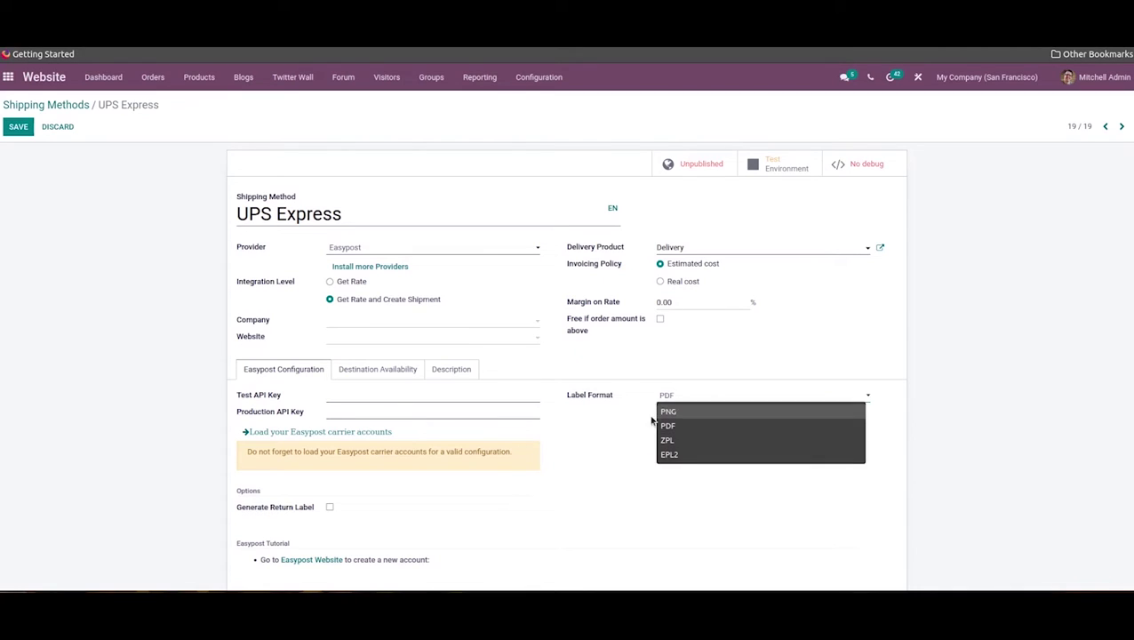
{"action": "left_click", "coordinate": [617, 433]}
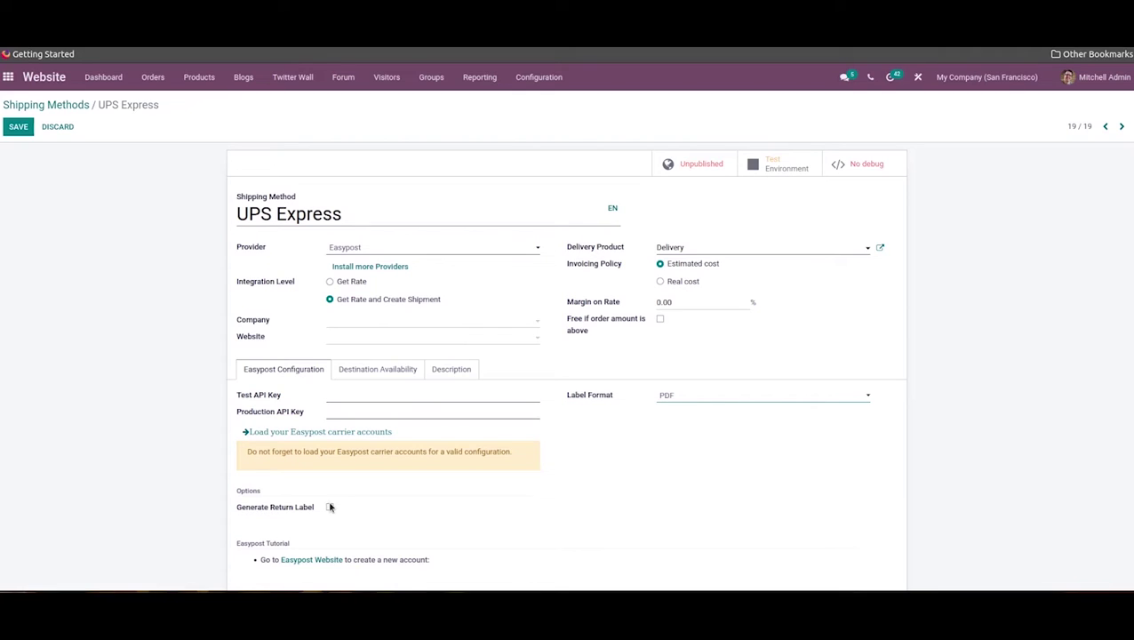
Switch the provider to FedEx and check the available Fedex Drop-Off Type choices, keeping REGULAR_PICKUP.
{"action": "left_click", "coordinate": [385, 247]}
{"action": "left_click", "coordinate": [375, 335]}
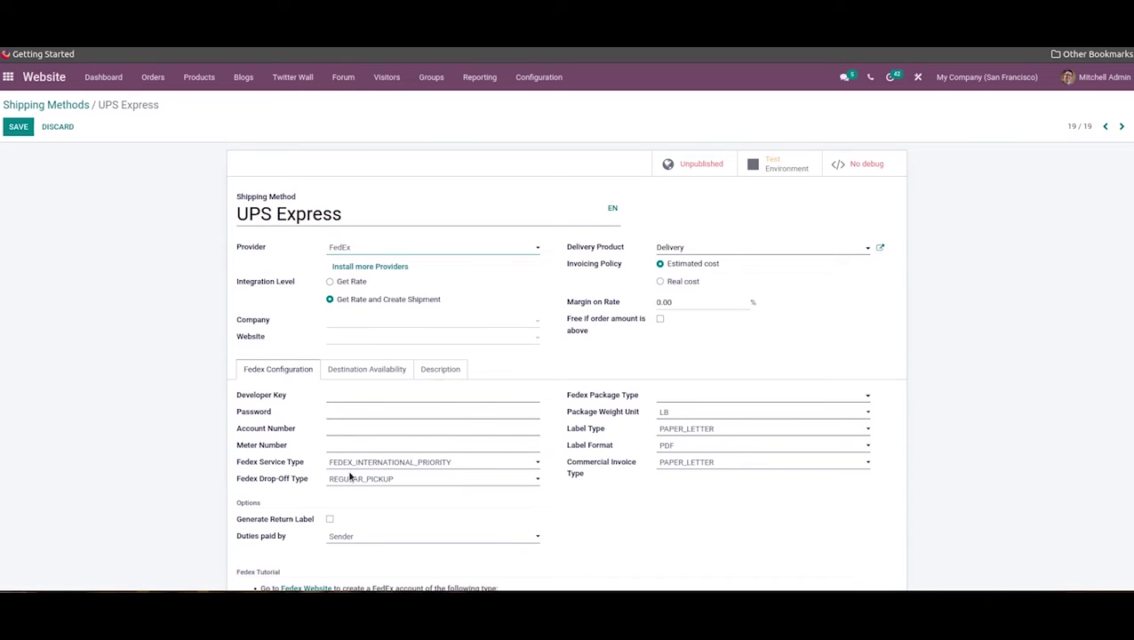
{"action": "left_click", "coordinate": [405, 480]}
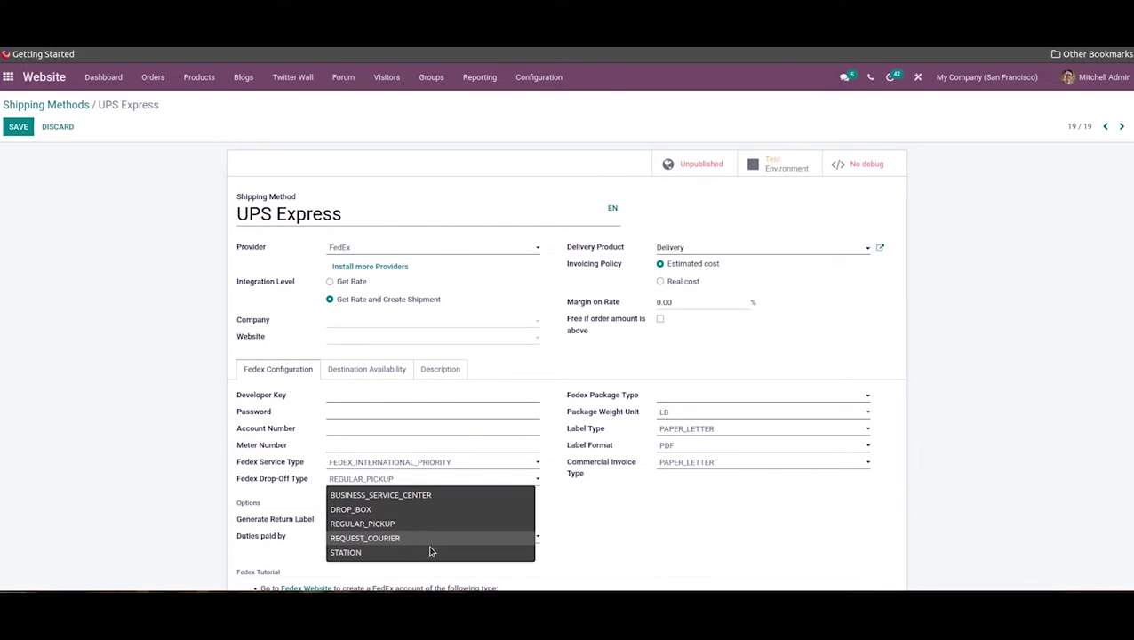
{"action": "left_click", "coordinate": [574, 537]}
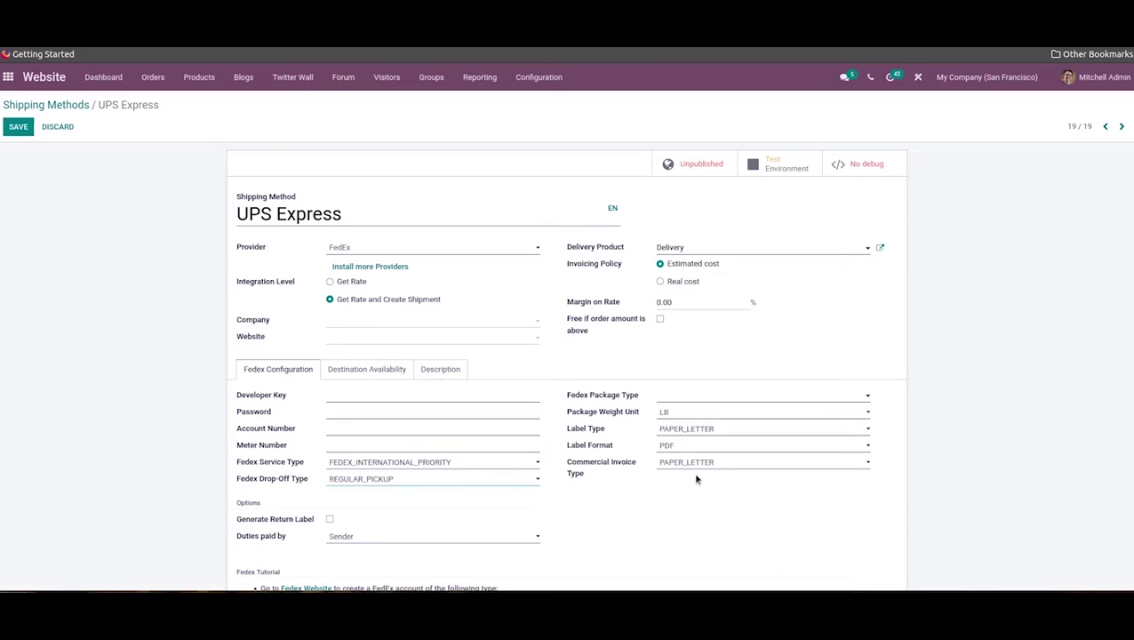
Switch the provider to UPS and check the Duties paid by choices, keeping Recipient.
{"action": "left_click", "coordinate": [431, 250]}
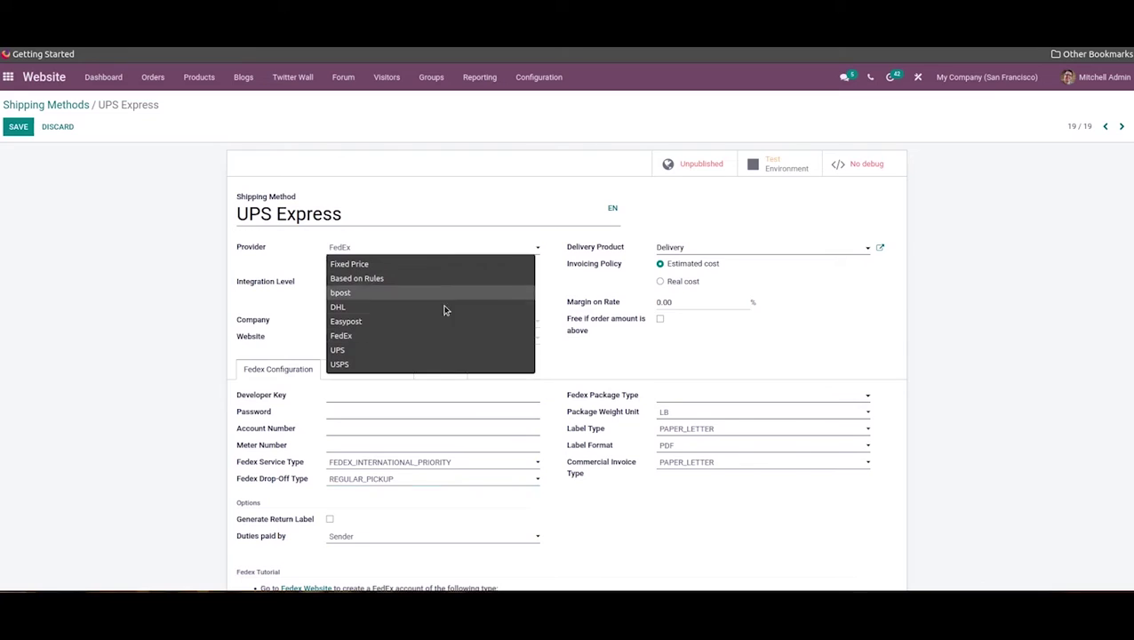
{"action": "left_click", "coordinate": [449, 350]}
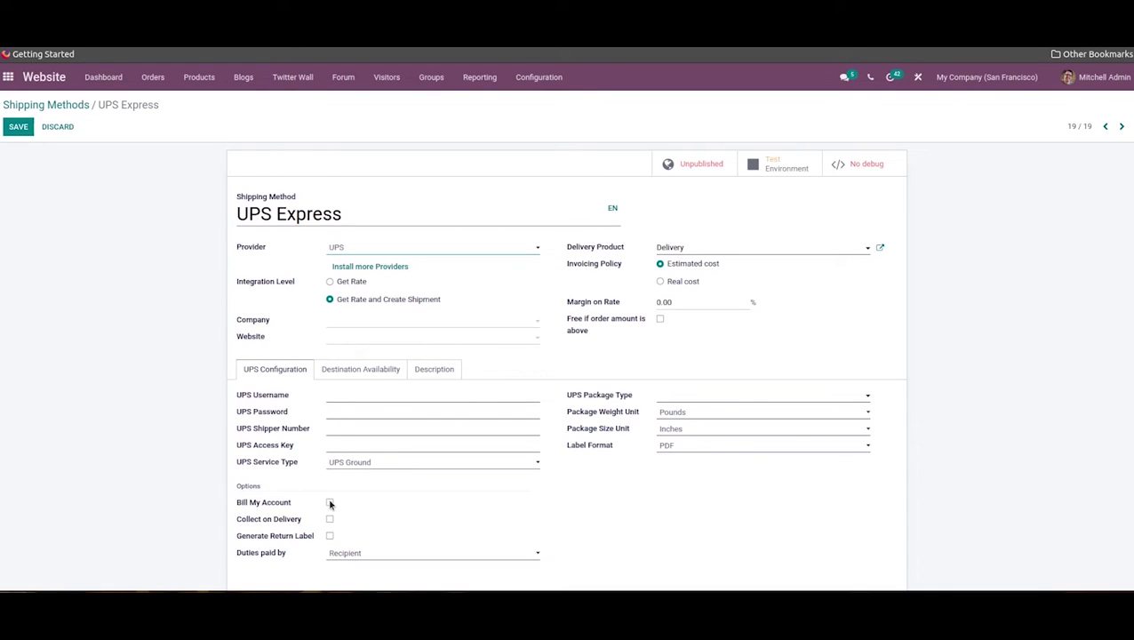
{"action": "left_click", "coordinate": [373, 556]}
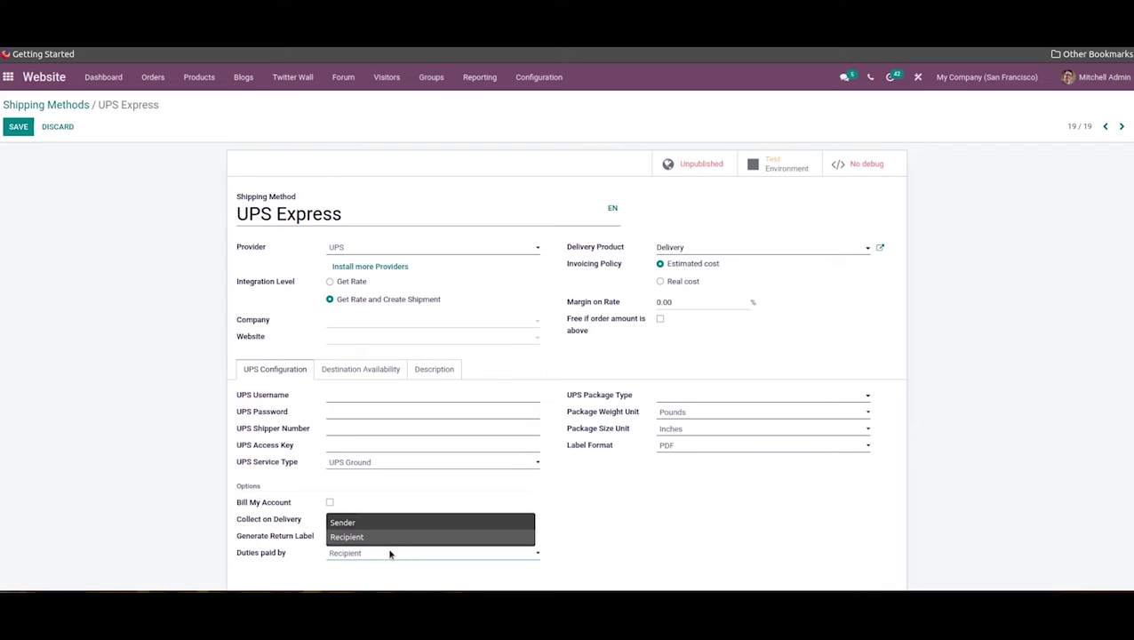
{"action": "left_click", "coordinate": [668, 525]}
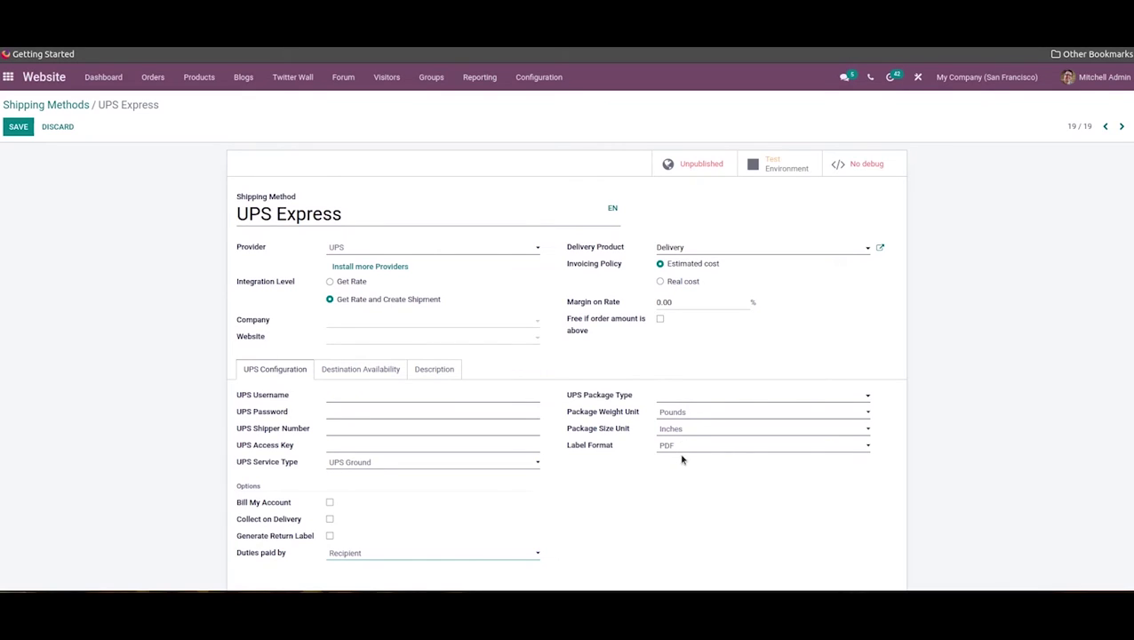
Switch the provider to USPS to examine its service, container and package size configuration.
{"action": "left_click", "coordinate": [348, 249]}
{"action": "left_click", "coordinate": [359, 361]}
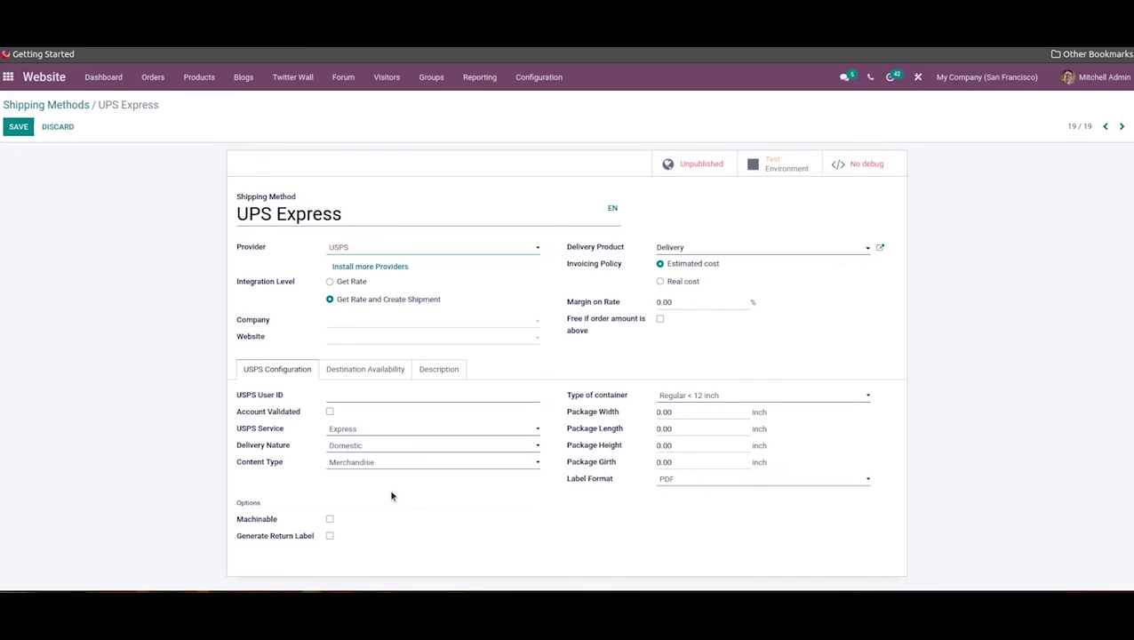
Set the UPS Express provider back to Fixed Price and review its destination availability and description settings.
{"action": "left_click", "coordinate": [368, 251]}
{"action": "left_click", "coordinate": [381, 264]}
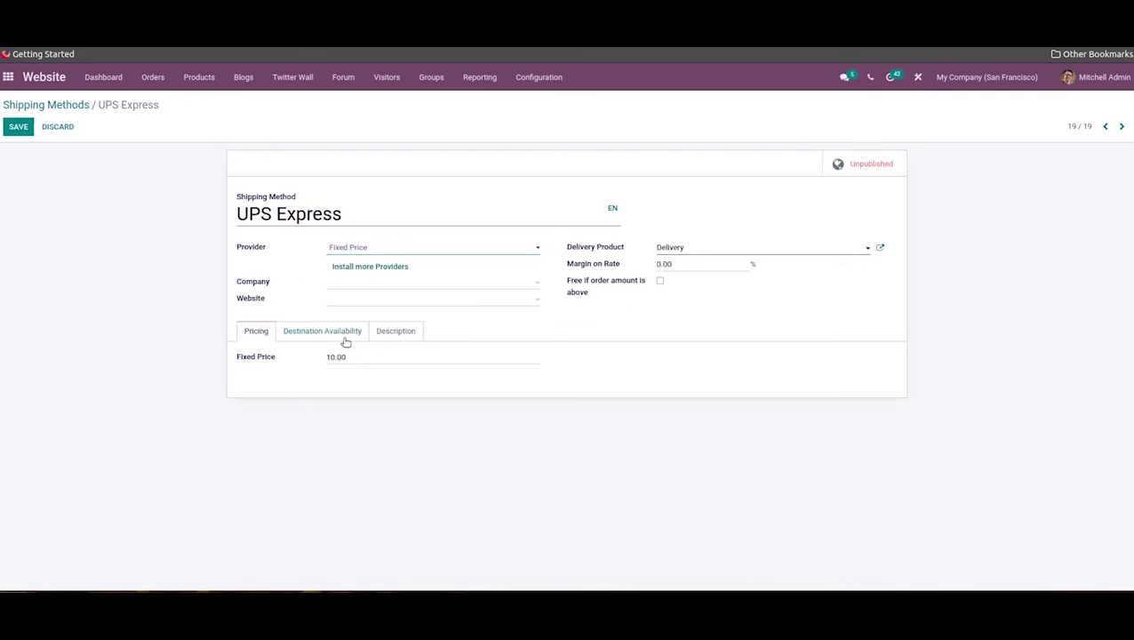
{"action": "left_click", "coordinate": [351, 335]}
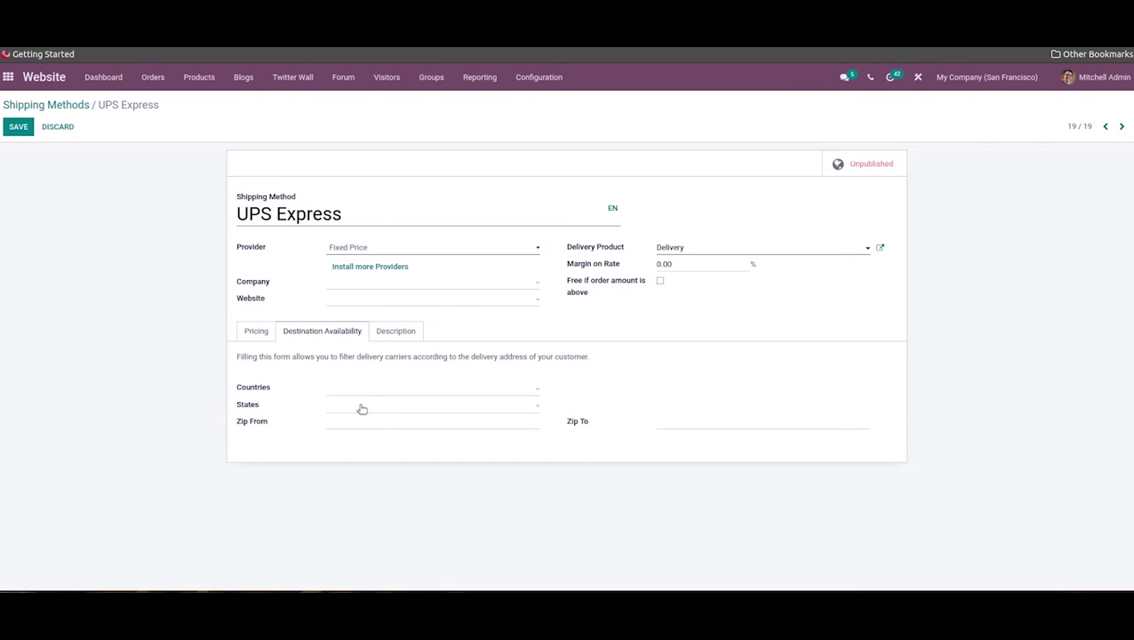
{"action": "left_click", "coordinate": [397, 335]}
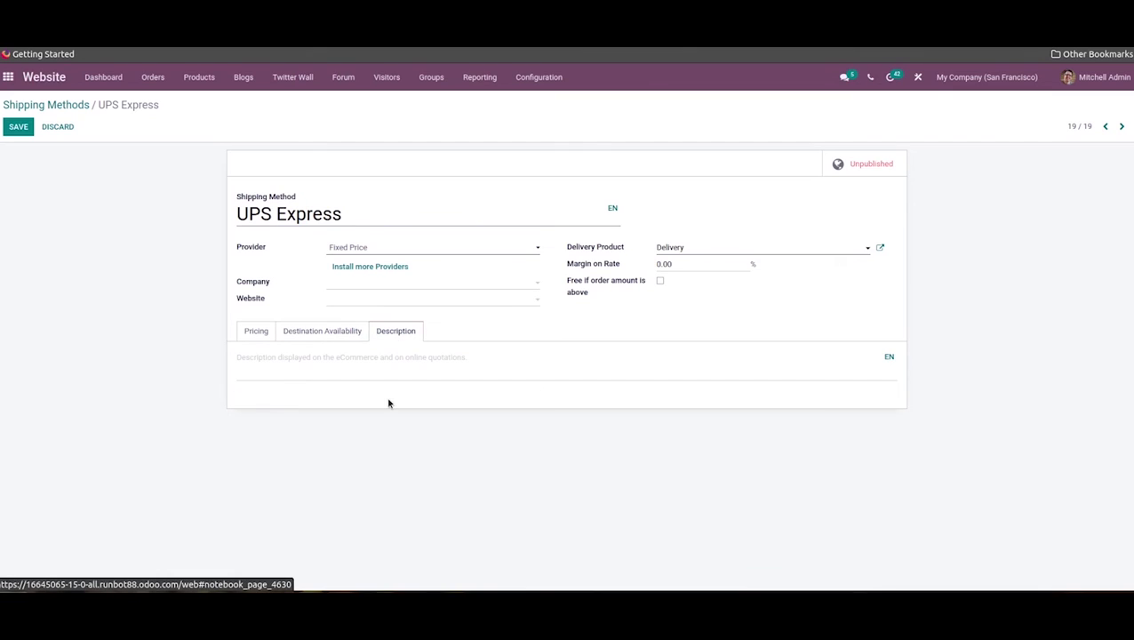
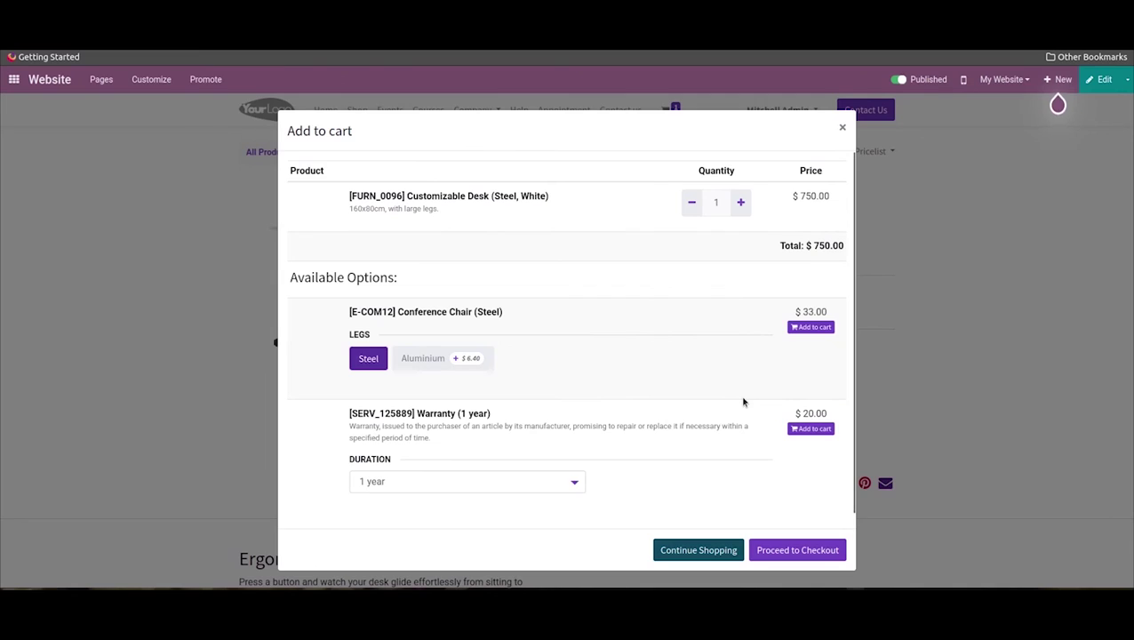
Check out the Customizable Desk order with UPS Express as the delivery method and submit the payment.
{"action": "left_click", "coordinate": [806, 550]}
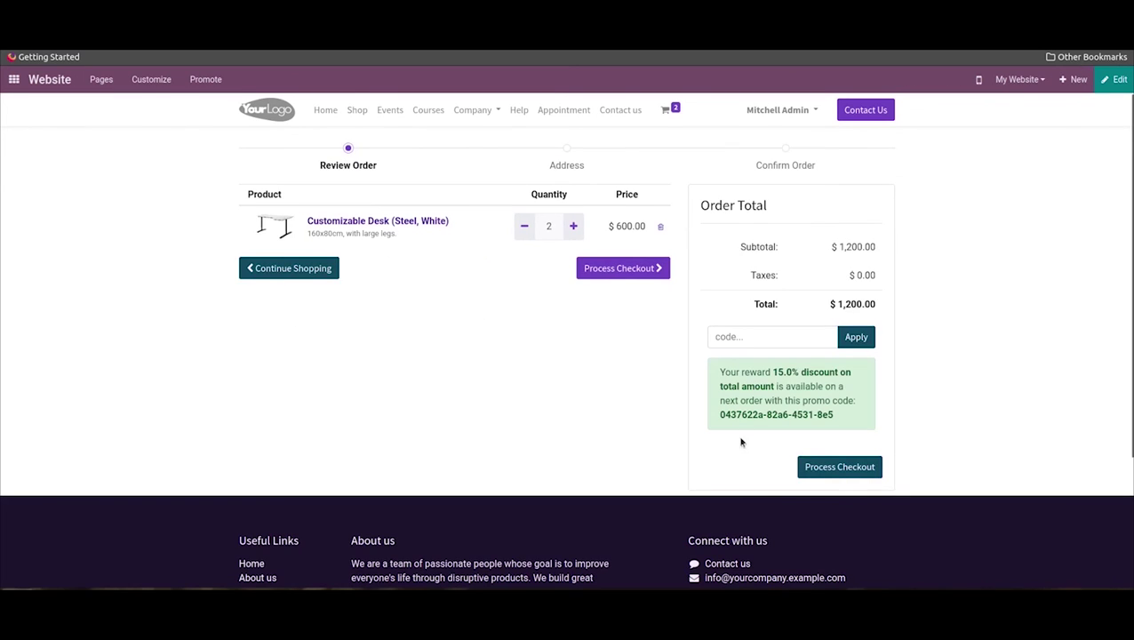
{"action": "left_click", "coordinate": [602, 269]}
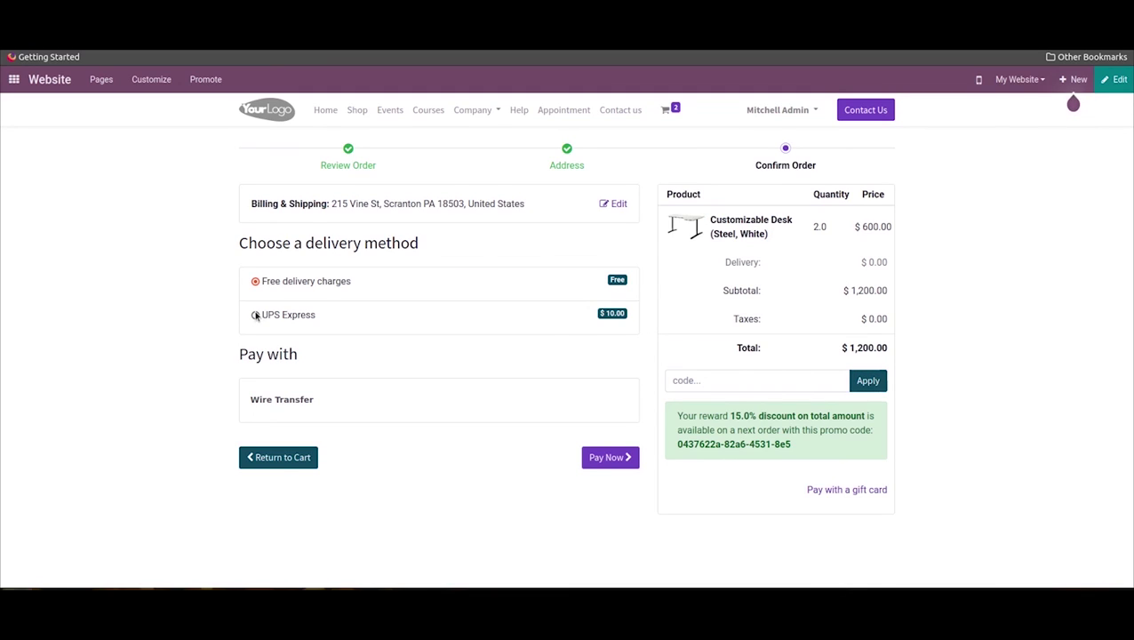
{"action": "left_click", "coordinate": [256, 315]}
{"action": "left_click", "coordinate": [628, 457]}
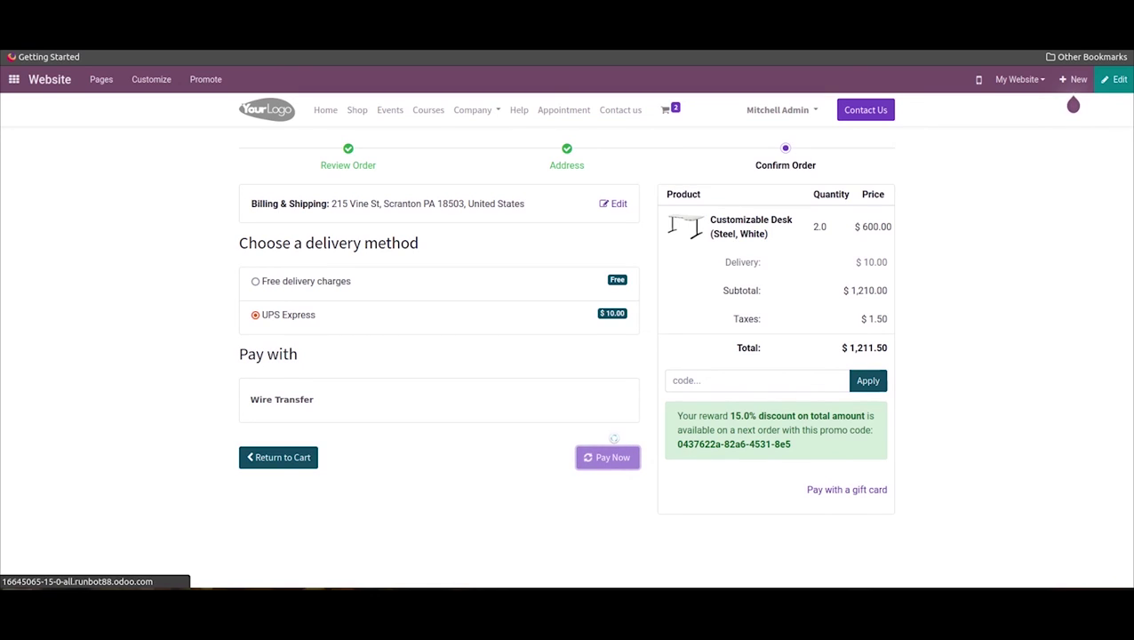